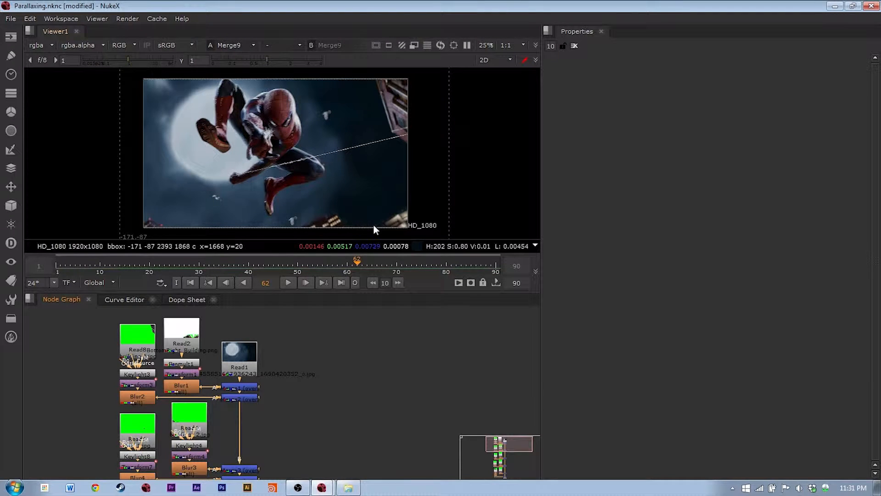
Step: Play back the finished Spider-Man parallax composite in the viewer and stop it
left_click(289, 283)
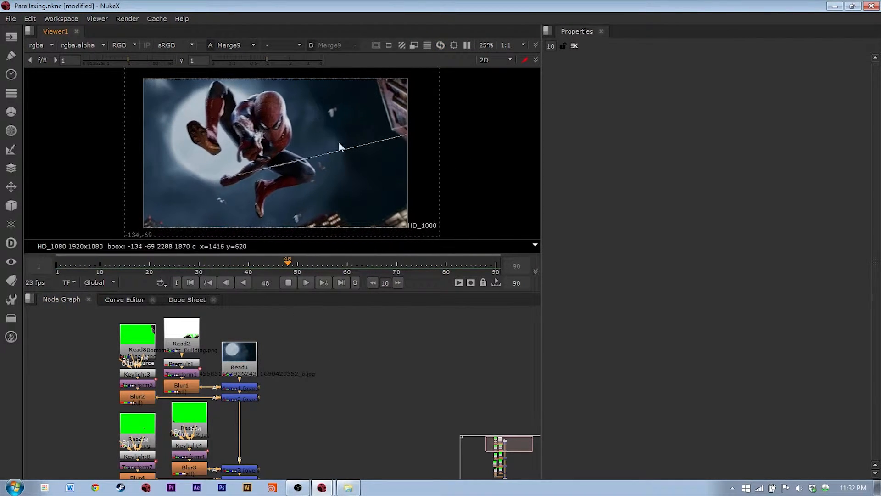
left_click(287, 284)
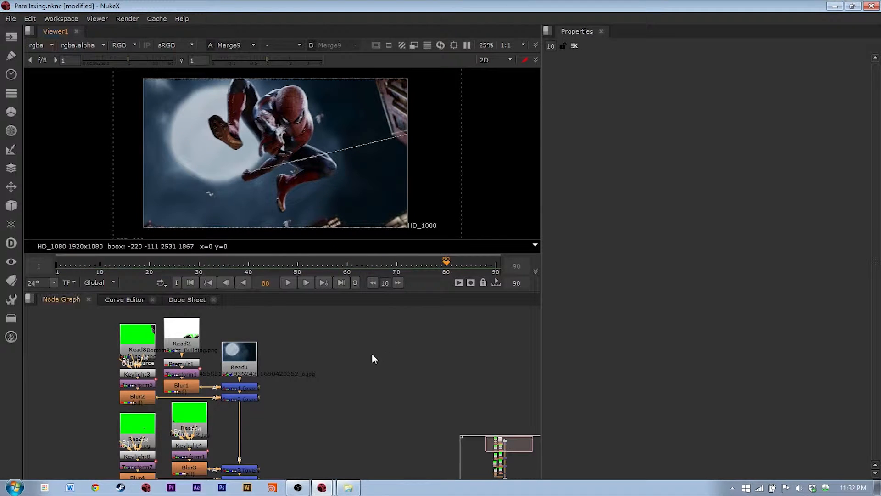
Step: Switch the interface layout to the LargeNodeGraph workspace and bring the existing node tree into view
left_click(59, 19)
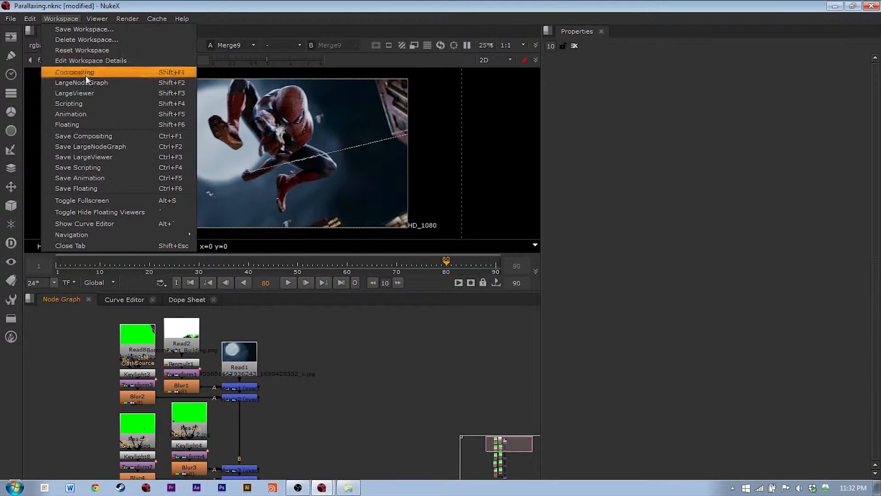
left_click(106, 81)
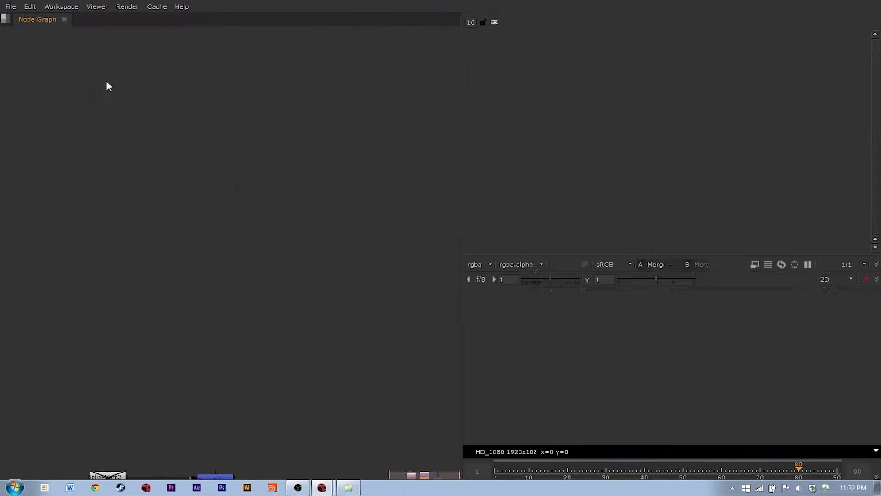
middle_click_drag(311, 211, 311, 193)
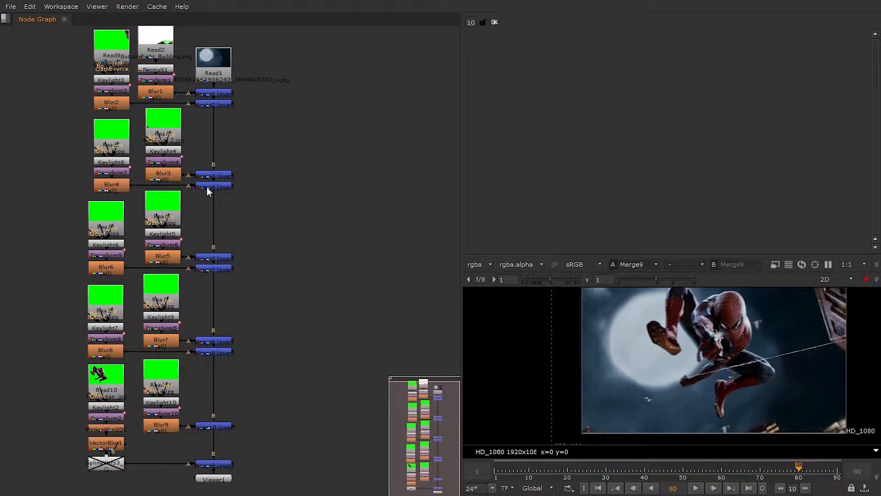
Step: Import all the images from the Correct PNG's folder as Read nodes in an empty area of the node graph
middle_click_drag(299, 184, 39, 216)
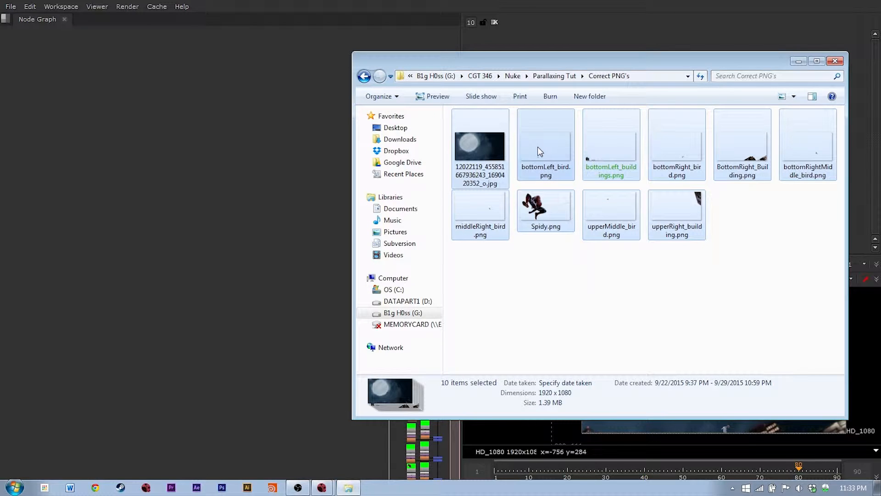
left_click_drag(540, 151, 276, 172)
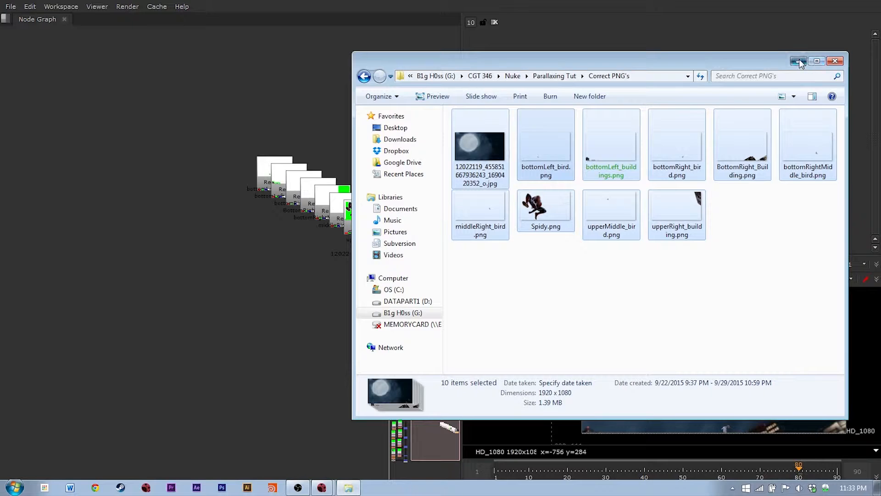
left_click(799, 61)
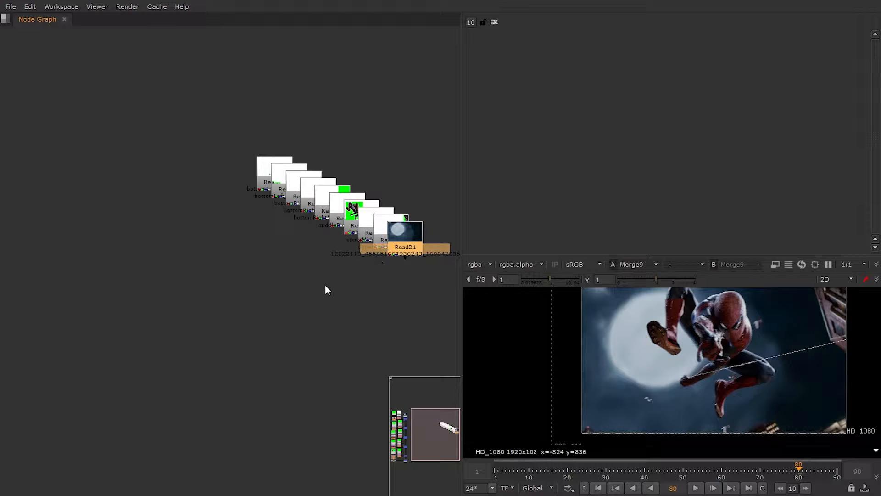
Step: Separate the moon background Read node from the imported stack, check its properties, and pull the upperRight_building.png node clear
left_click_drag(408, 241, 205, 92)
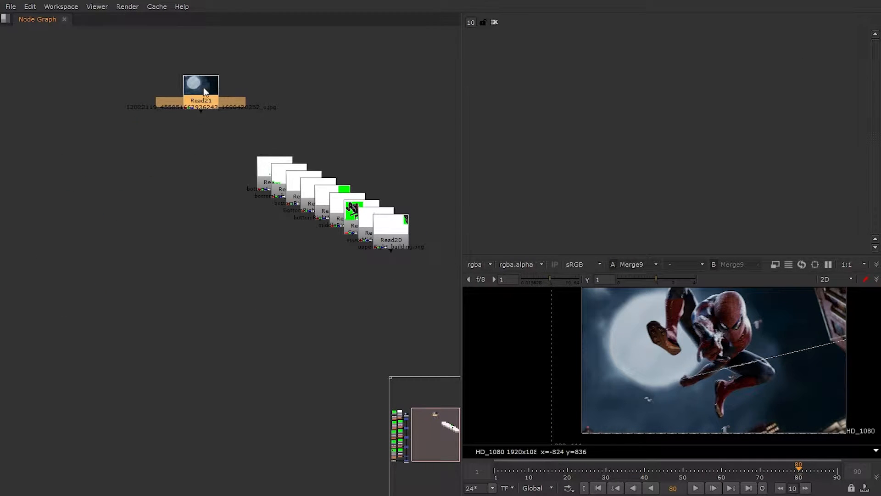
double_click(200, 95)
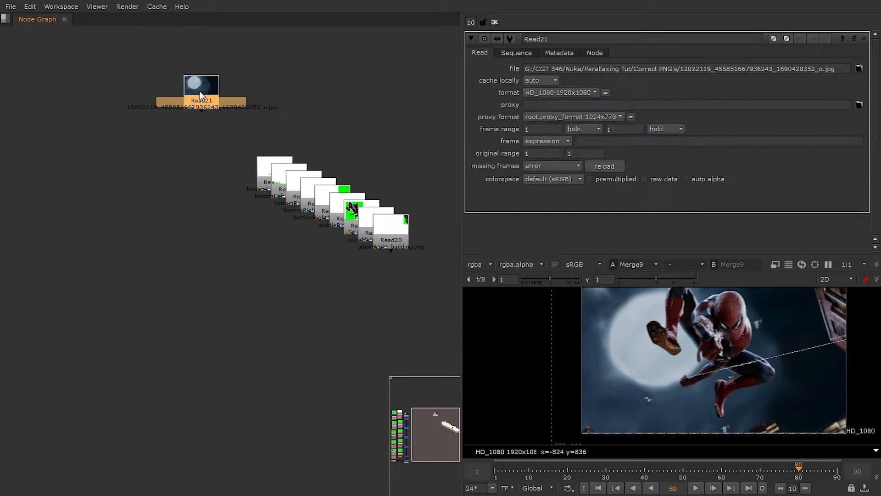
left_click(495, 22)
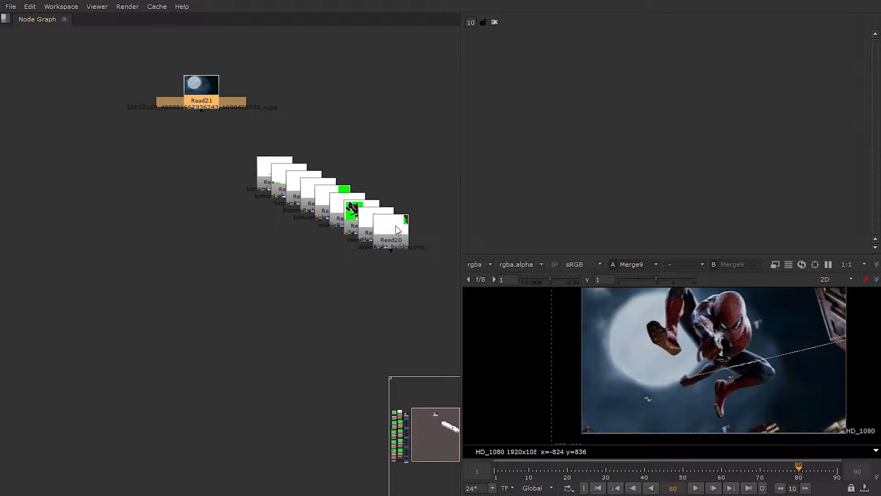
left_click_drag(391, 232, 409, 253)
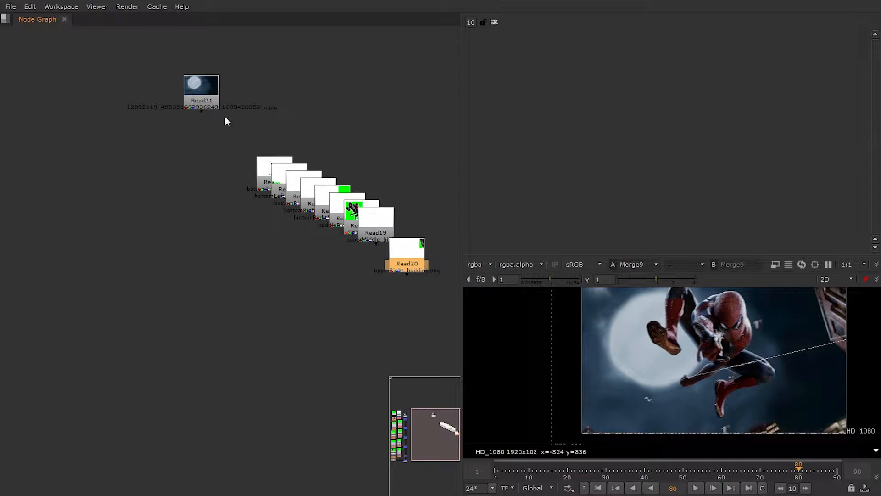
Step: Add a Merge node to the moon background and place it directly below, with the background feeding its B input
left_click(209, 101)
key("Tab")
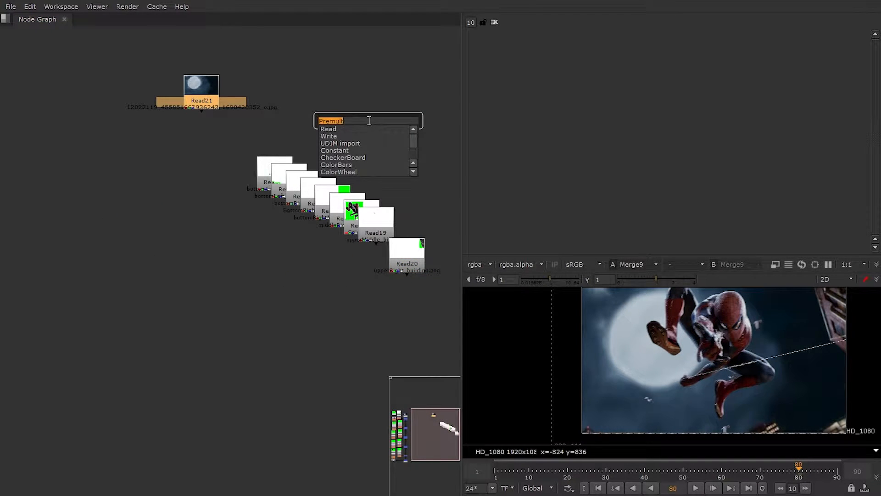
type("merge")
key("Return")
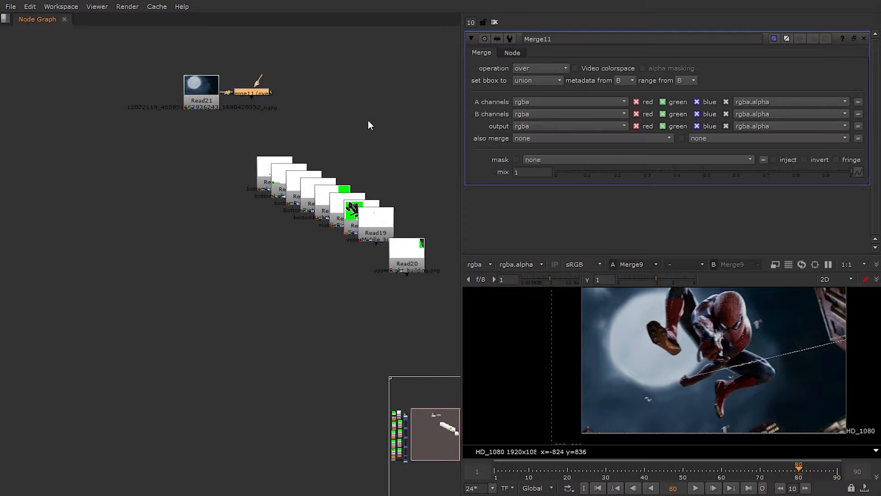
left_click_drag(255, 92, 217, 82)
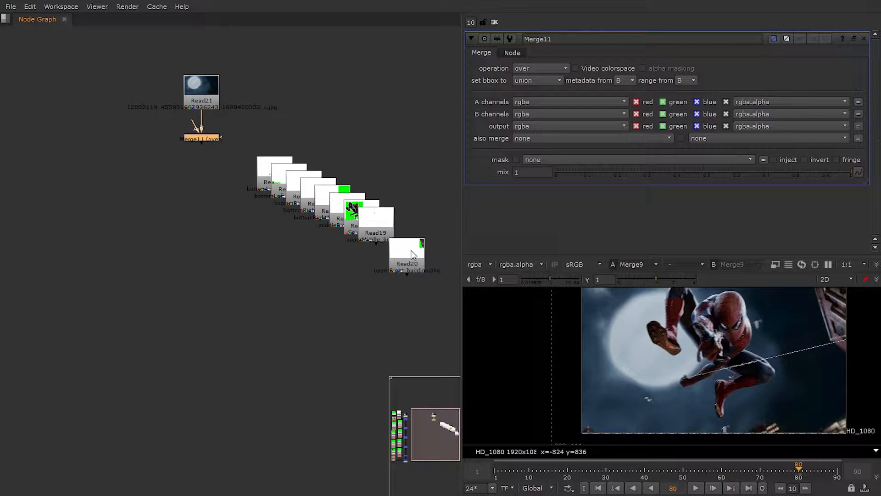
Step: Spread out the overlapping Read nodes, place BottomRight_Building.png on its own, and close the open properties
left_click_drag(373, 236, 302, 293)
left_click_drag(347, 209, 322, 337)
left_click_drag(311, 209, 338, 225)
left_click_drag(293, 184, 283, 233)
left_click_drag(224, 252, 321, 101)
left_click(494, 22)
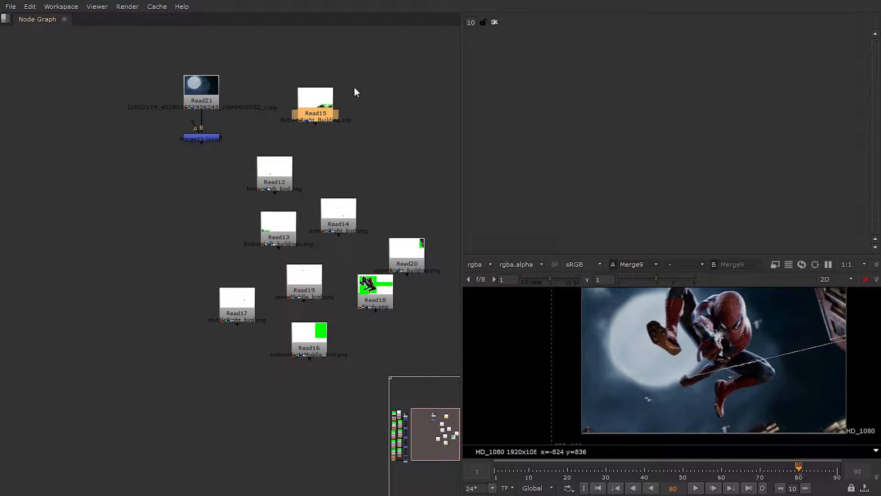
Step: Add a Premult node after the BottomRight_Building.png Read node and show its output in the viewer
key("Tab")
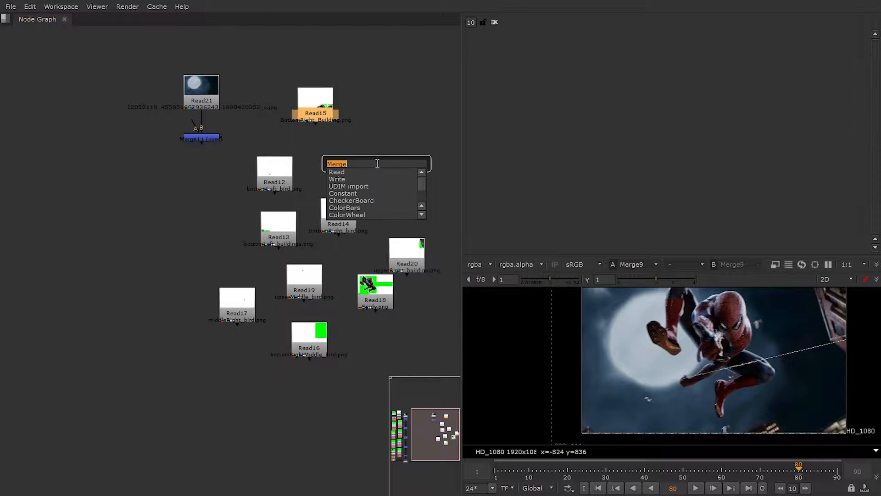
key("BackSpace")
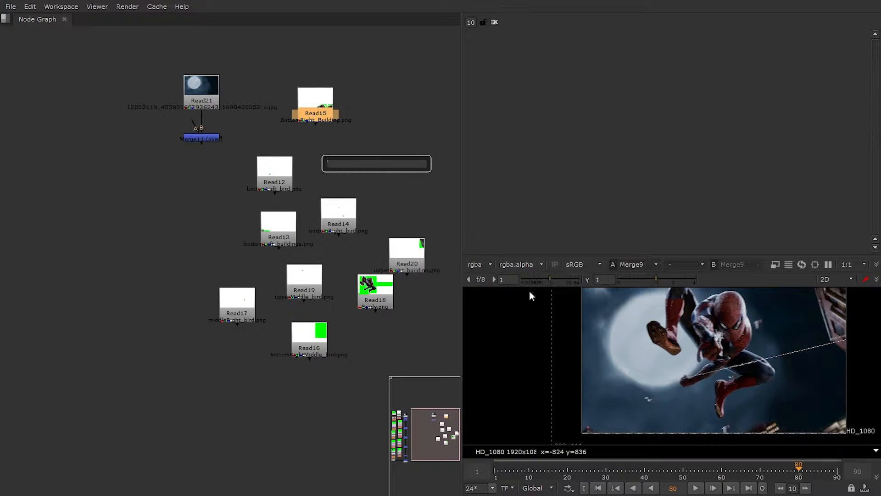
type("permul")
key("BackSpace")
key("BackSpace")
key("BackSpace")
key("BackSpace")
key("BackSpace")
key("BackSpace")
type("pre")
key("Down")
key("Return")
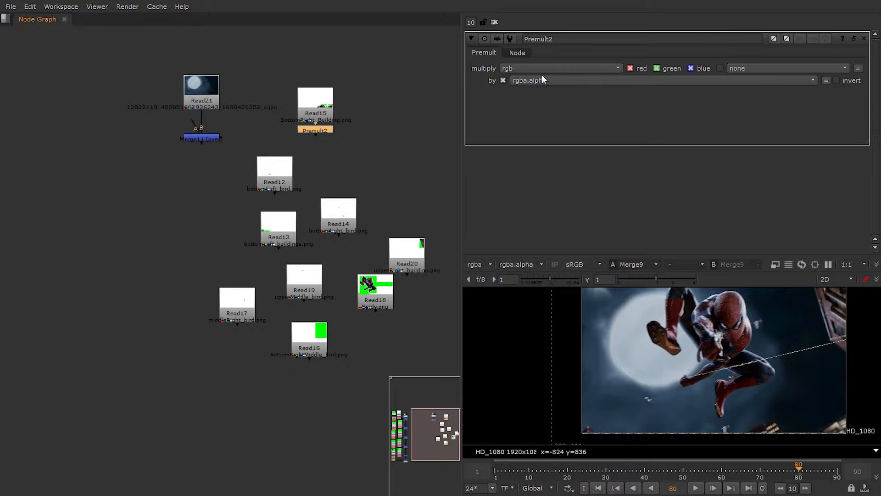
key("1")
left_click(338, 103)
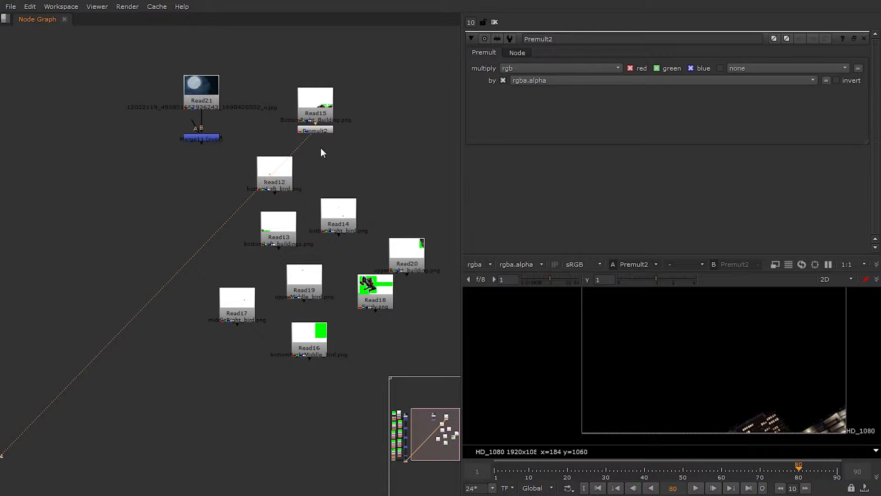
Step: Move the BottomRight_Building.png Read node and its Premult together beside the moon background node
left_click_drag(294, 71, 371, 148)
left_click_drag(313, 101, 149, 84)
left_click(165, 184)
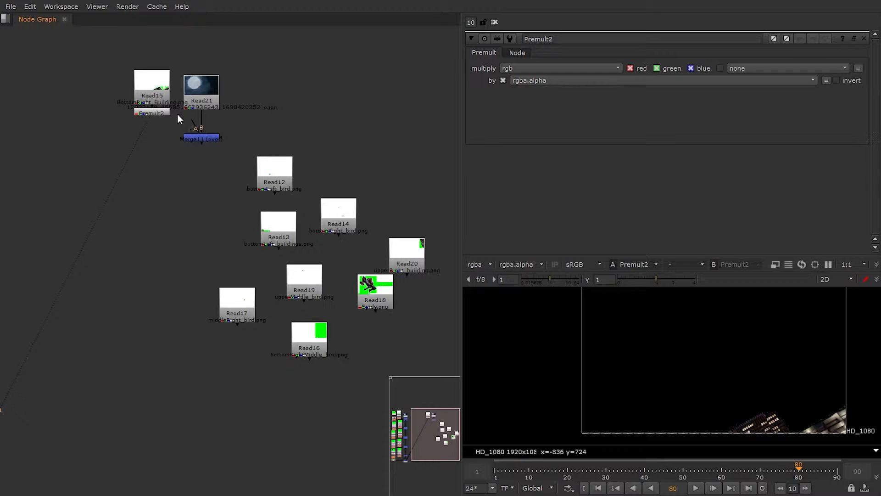
Step: Connect the Merge node's A input to the building's Premult and view the merged image
left_click_drag(196, 130, 159, 113)
left_click(189, 136)
key("1")
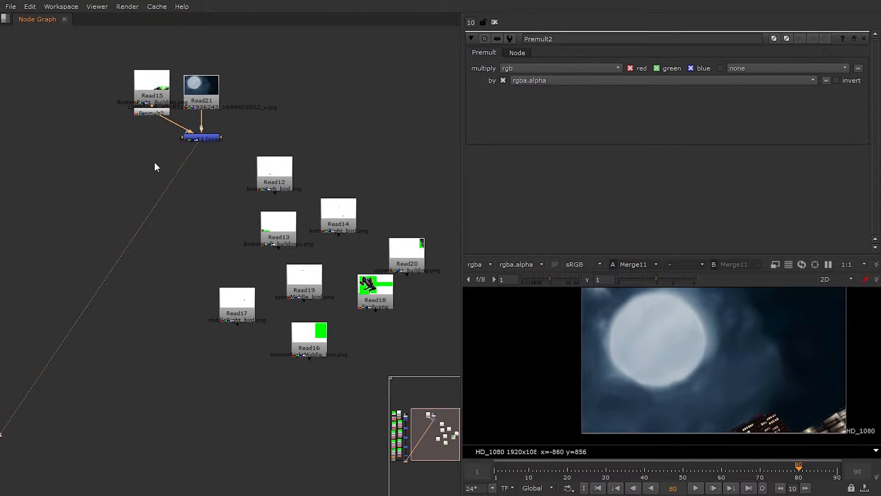
Step: Disconnect the building's Premult from the Merge node's A input and view the Premult output again
left_click_drag(163, 117, 193, 127)
left_click(150, 118)
key("1")
left_click(162, 121)
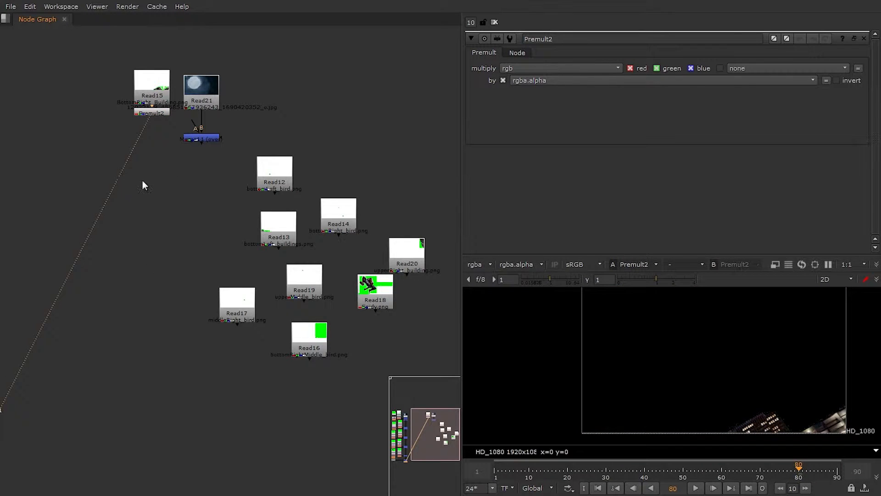
Step: Add a Transform node directly after the building's Premult
left_click(146, 115)
key("Tab")
type("tranform")
key("BackSpace")
key("BackSpace")
key("BackSpace")
key("BackSpace")
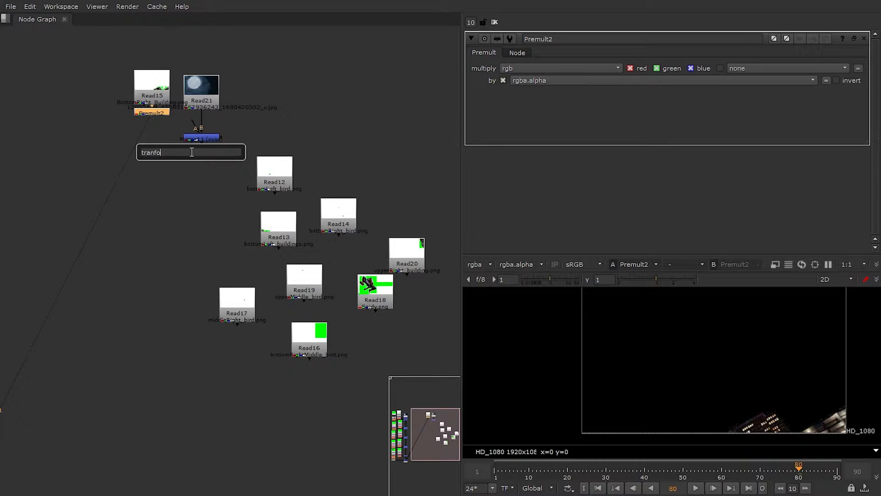
key("Return")
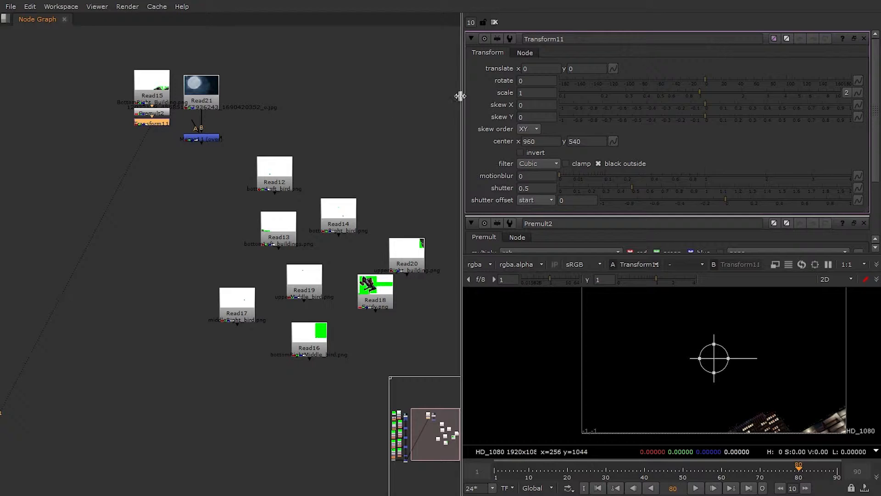
Step: Dismiss the translate animation options and move the playhead to frame 1
left_click(614, 68)
mouse_move(647, 191)
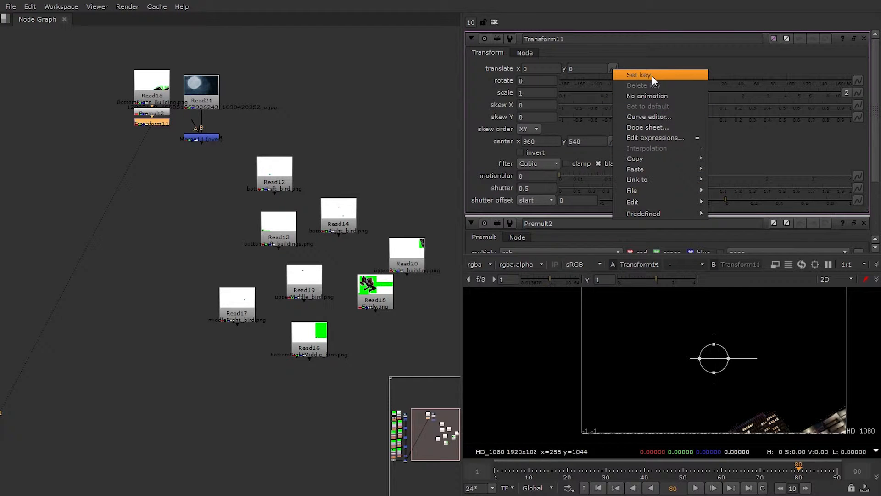
left_click(518, 468)
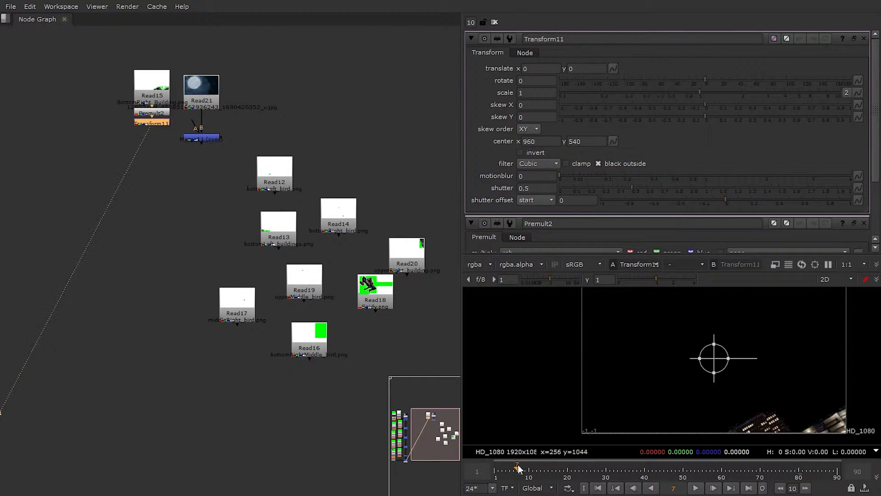
left_click(495, 469)
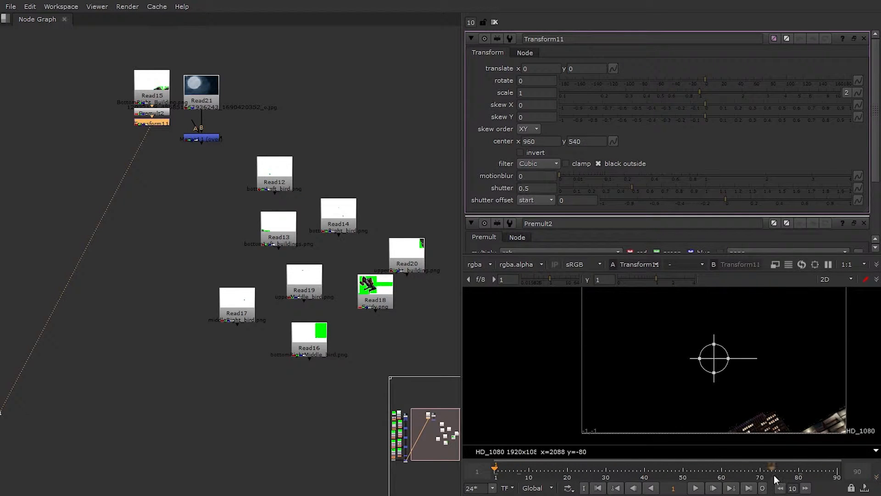
Step: Check the frame range and frame rate in the project settings, and close the properties
left_click(247, 437)
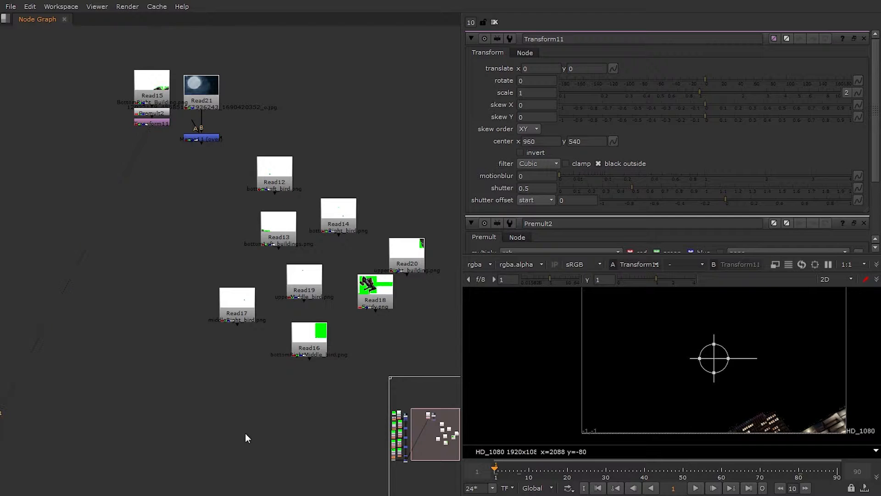
key("s")
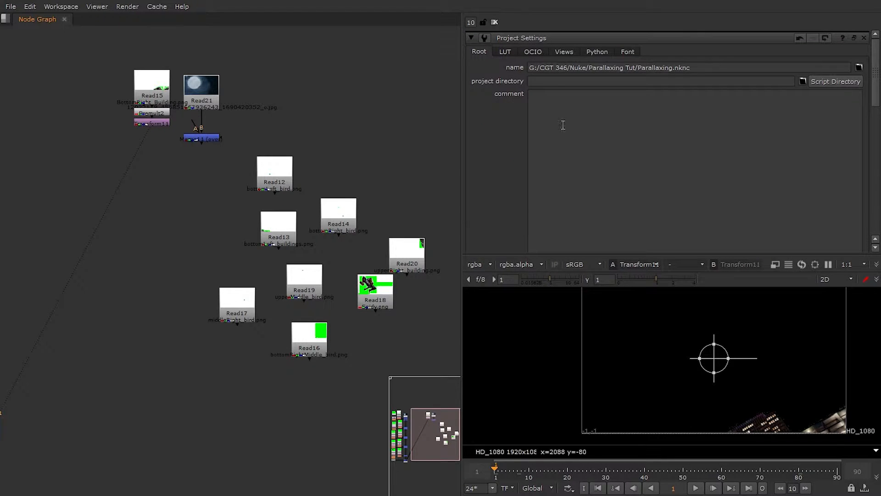
scroll(568, 88, "down", 5)
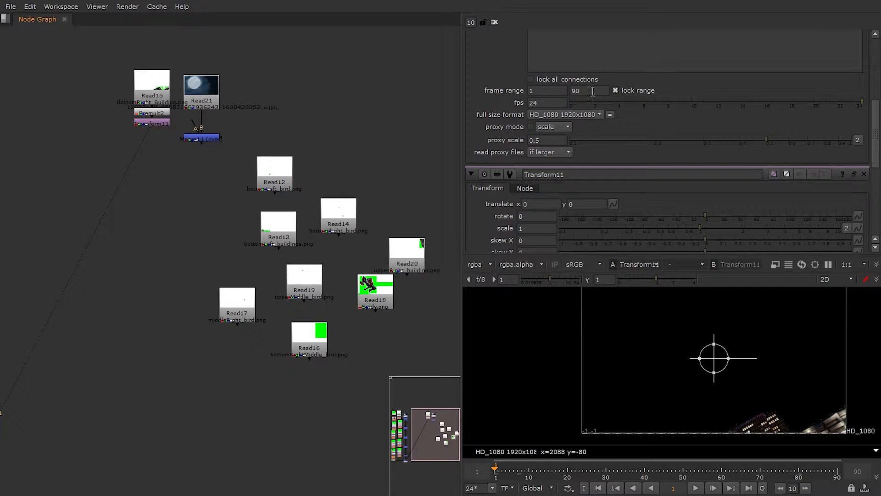
scroll(525, 127, "up", 5)
left_click(494, 22)
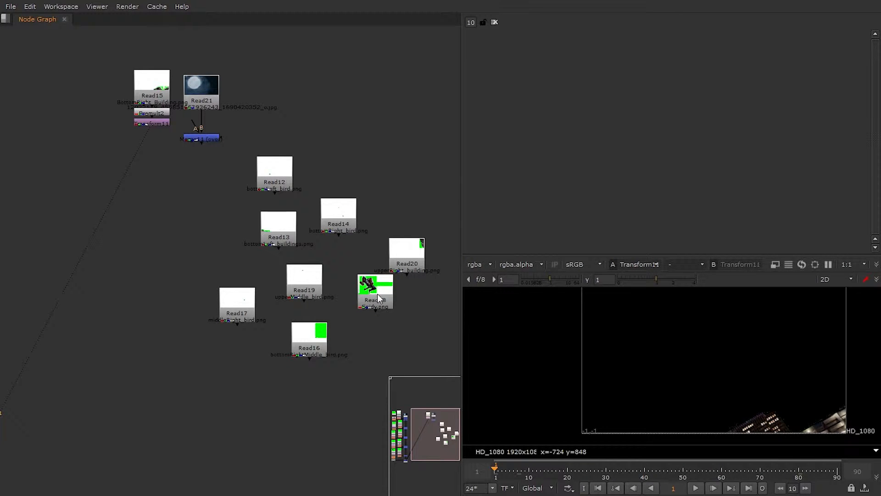
Step: Reopen the building's Transform node and set a translate keyframe at frame 1
double_click(154, 121)
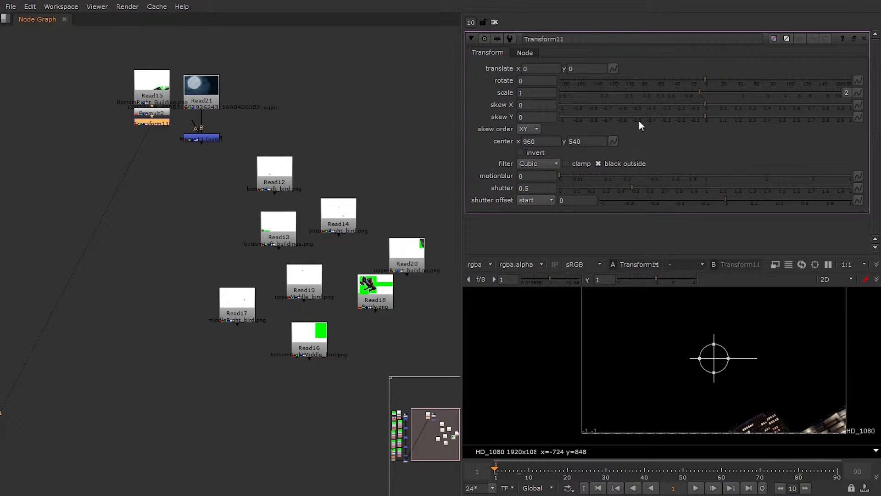
right_click(614, 68)
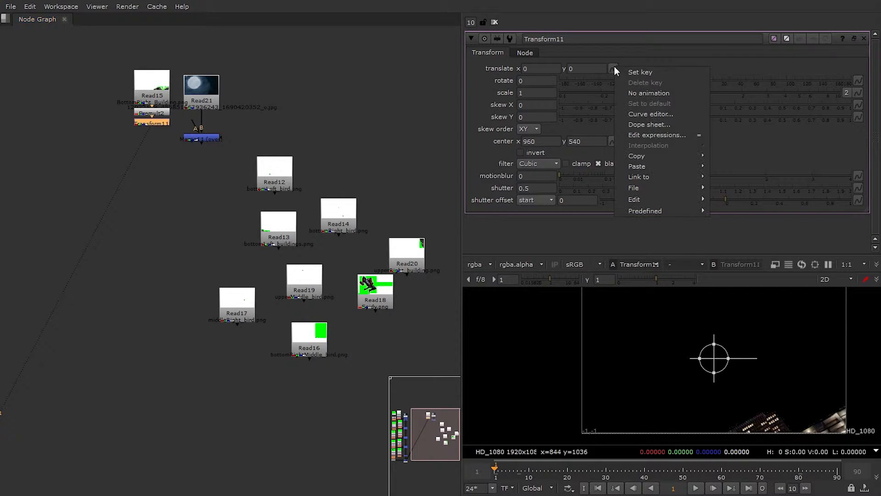
left_click(638, 72)
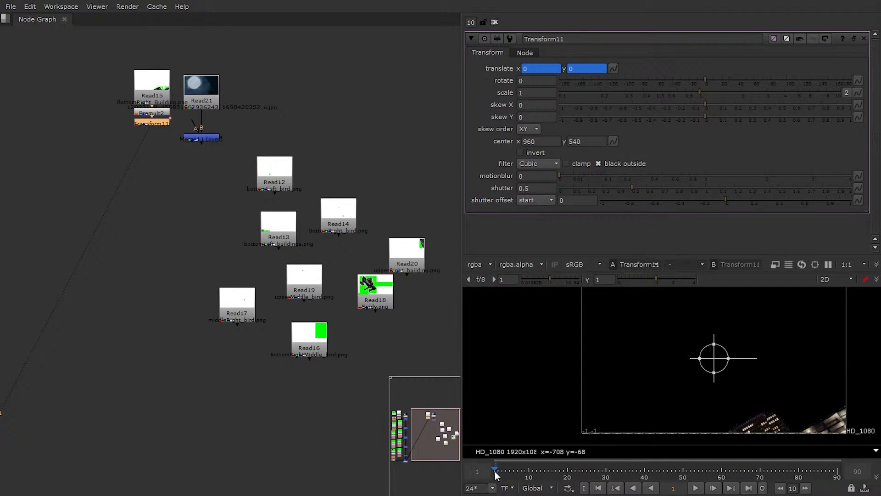
Step: Keyframe the building's Transform at translate y -80 on frame 90, play back the move, and return to frame 1
left_click(837, 469)
left_click_drag(719, 358, 718, 369)
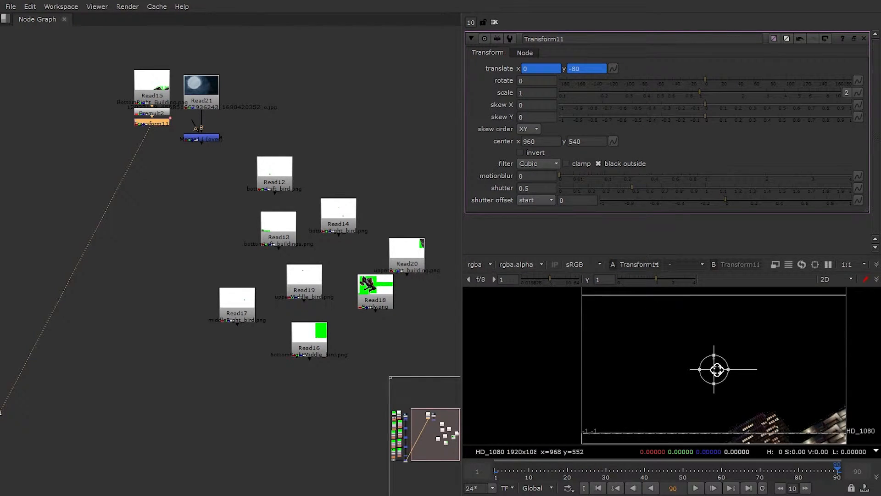
left_click(498, 475)
key("l")
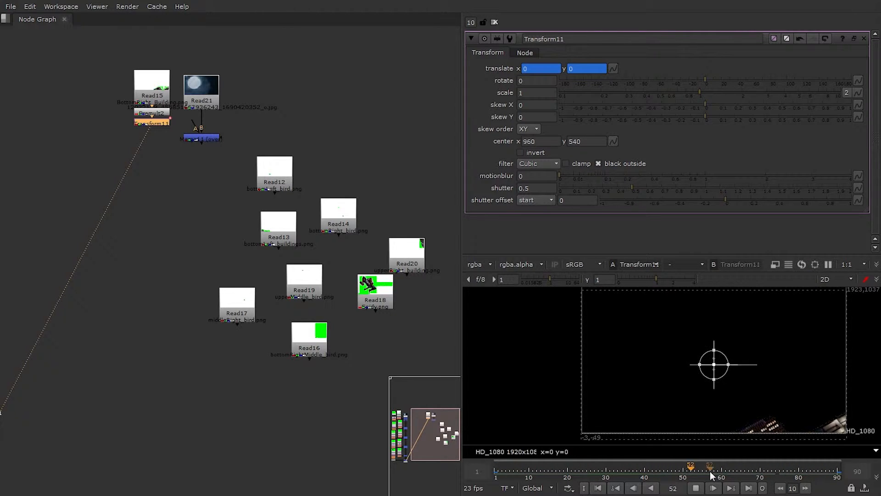
left_click(697, 487)
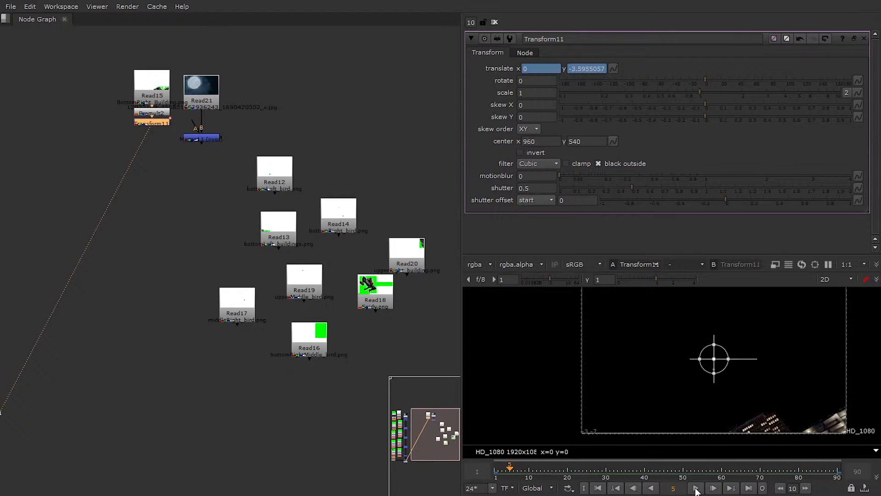
left_click(496, 469)
Step: Add a Blur node after the building's Transform and set its size to 7.6
left_click(146, 130)
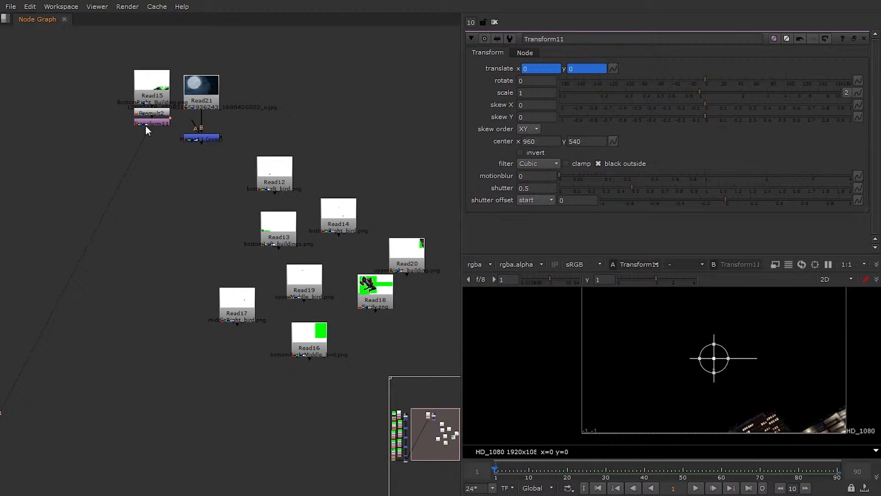
left_click(146, 124)
middle_click_drag(150, 153, 420, 184)
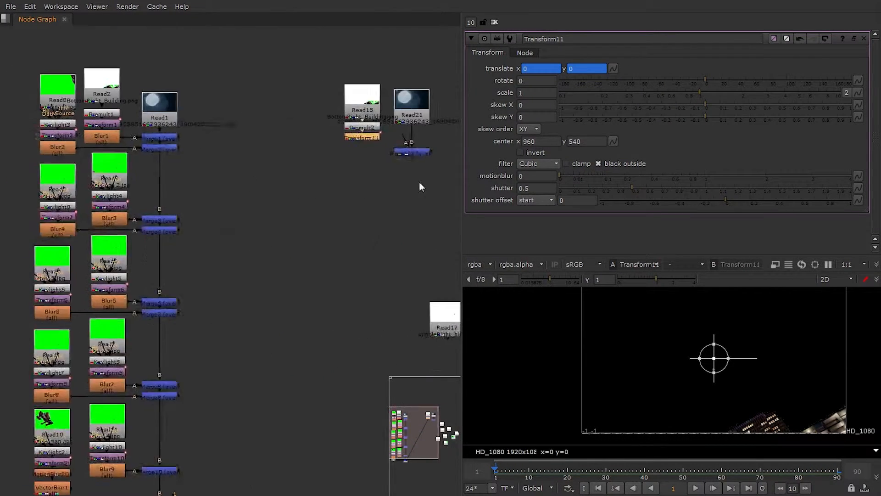
middle_click_drag(350, 159, 173, 145)
middle_click_drag(253, 177, 233, 205)
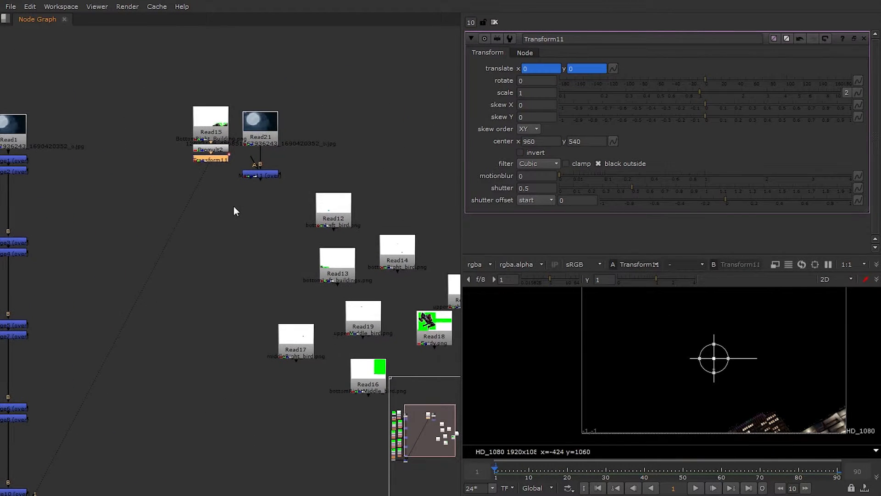
key("Tab")
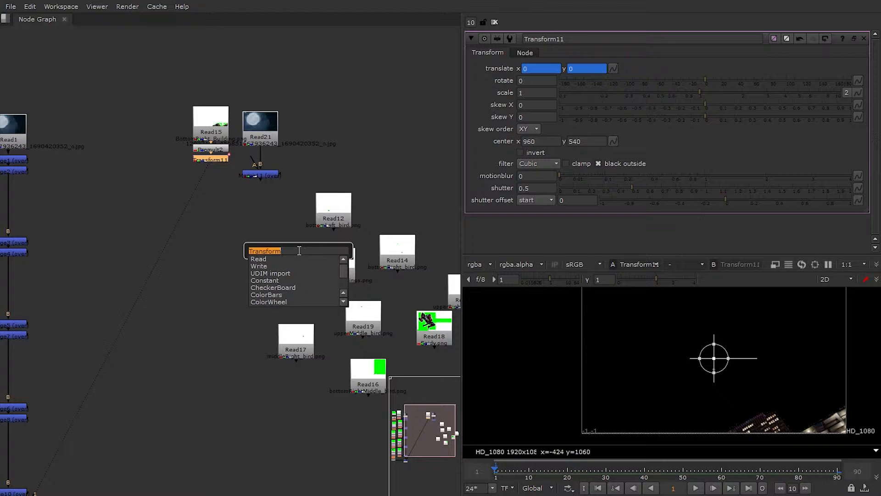
type("blur")
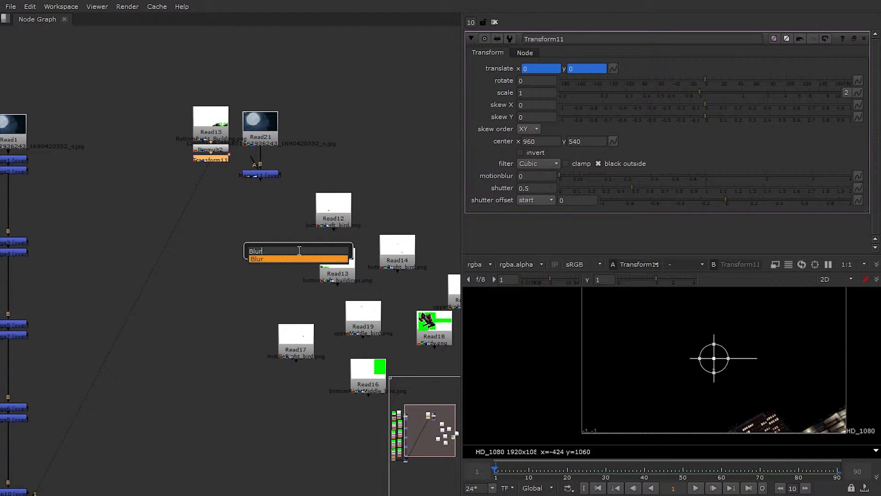
key("Return")
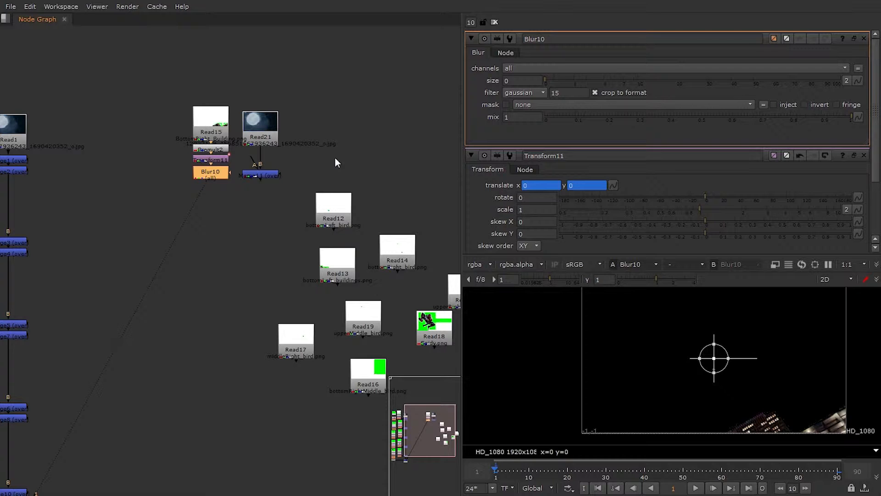
left_click_drag(546, 81, 630, 80)
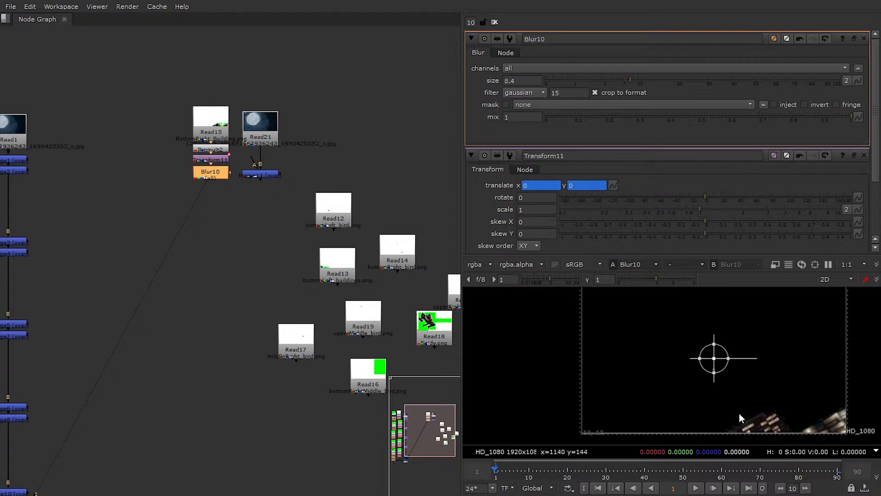
left_click(627, 80)
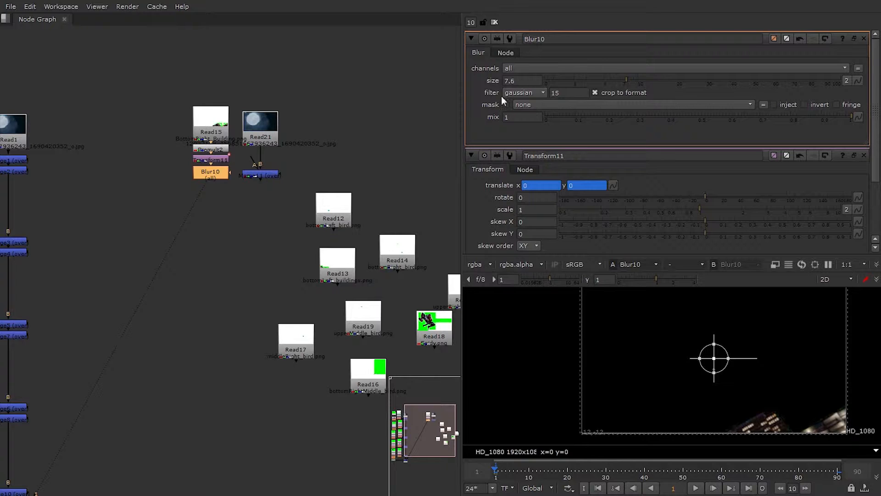
Step: Connect the building's Blur to the A input of the Merge under the moon image and view the merged result
left_click(245, 230)
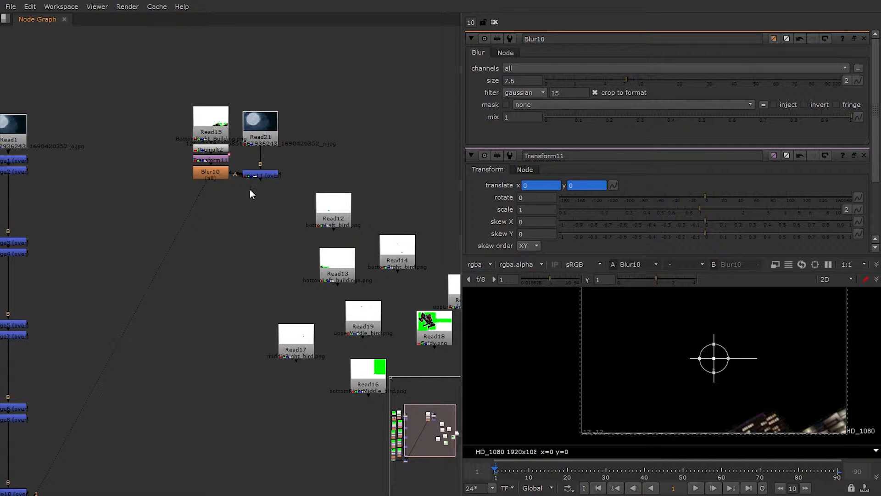
left_click_drag(177, 94, 235, 178)
left_click_drag(205, 120, 205, 121)
left_click(252, 216)
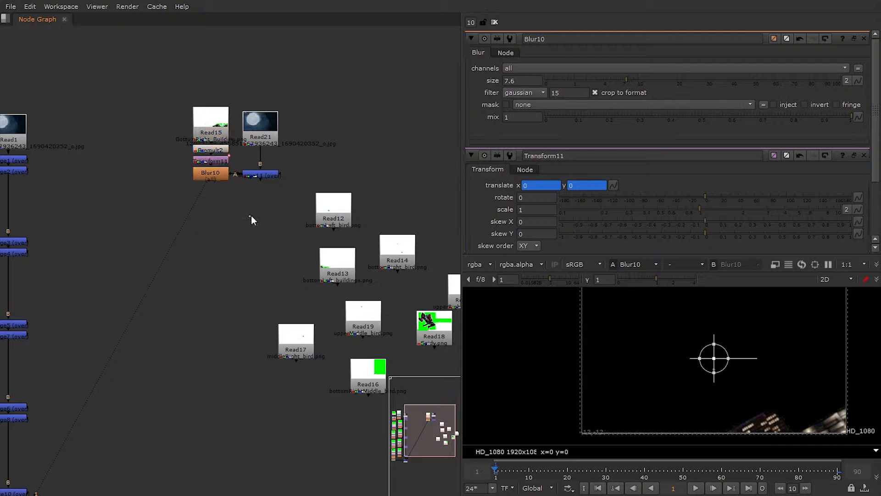
left_click(264, 177)
key("1")
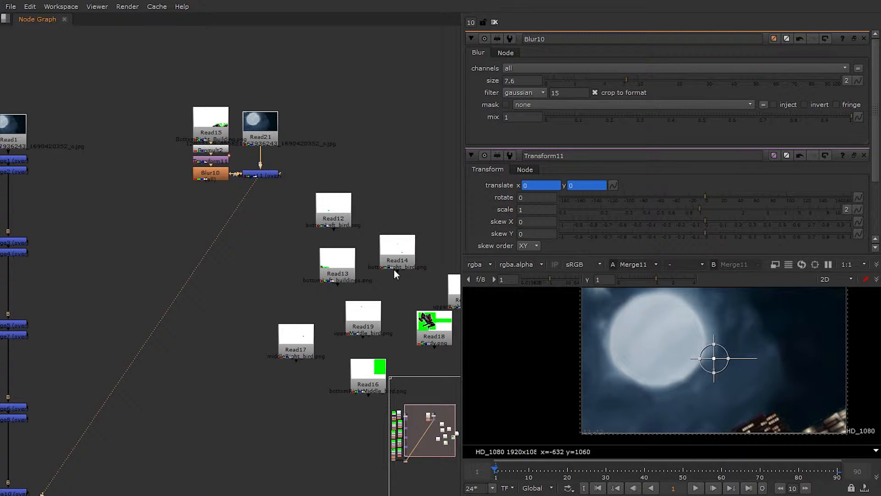
Step: Add a second Merge node below the first one, connect its B input to the first Merge, and tidy the spacing
middle_click_drag(271, 249, 196, 231)
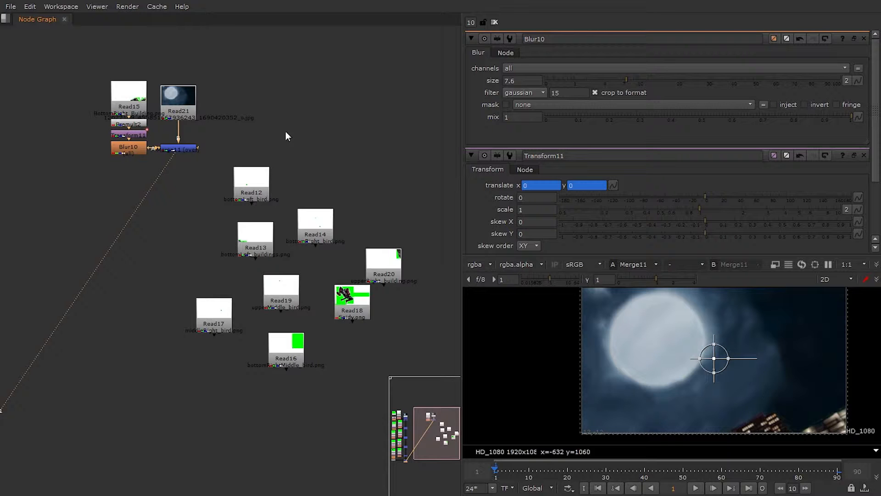
left_click_drag(176, 104, 172, 119)
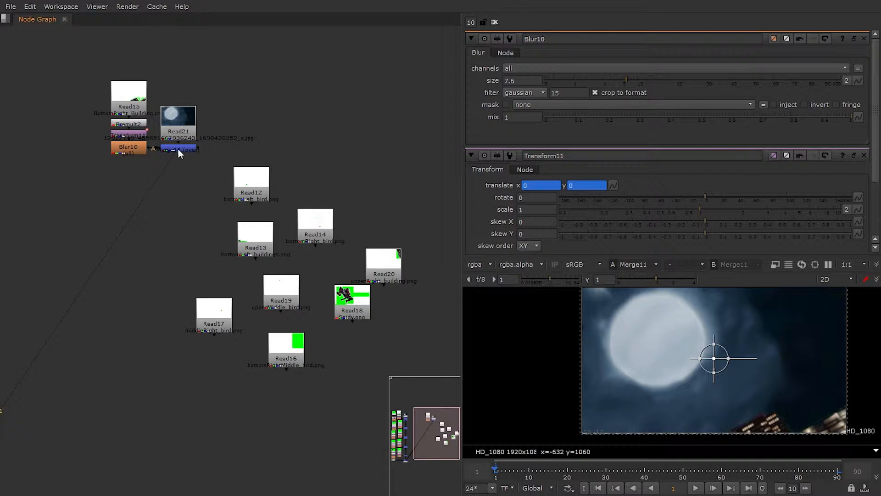
key("Tab")
type("mer")
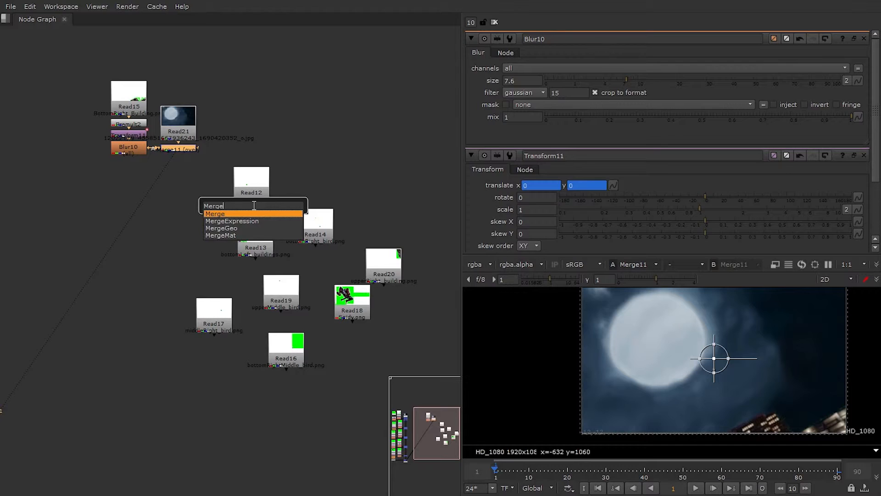
key("Return")
left_click_drag(219, 154, 176, 202)
left_click_drag(177, 169, 174, 190)
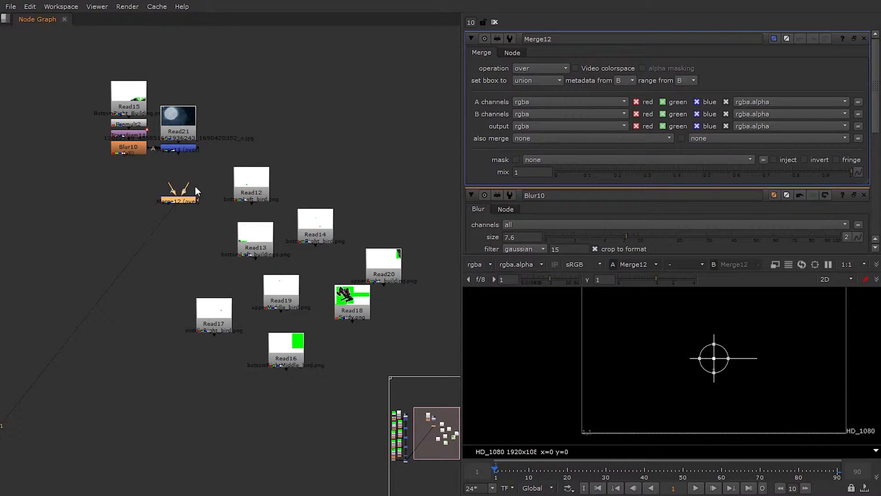
left_click_drag(181, 150, 179, 148)
left_click_drag(181, 200, 180, 186)
left_click(192, 202)
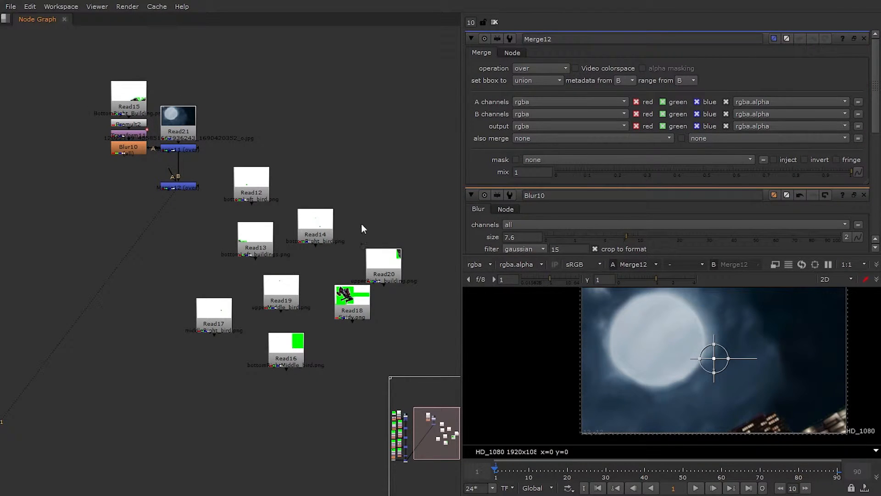
Step: Review the building's Premult, Transform and Blur chain alongside the remaining cut-out images that need the same setup
left_click_drag(84, 62, 158, 178)
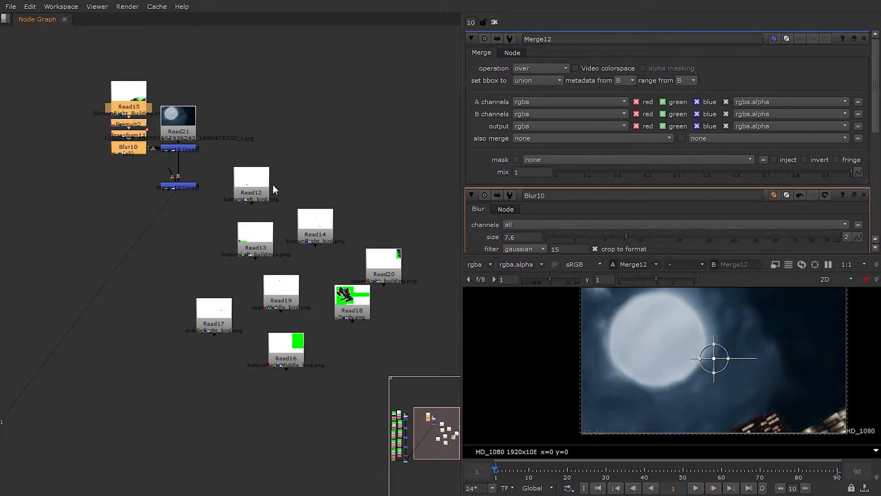
left_click(315, 220)
left_click(266, 234)
left_click(277, 288)
left_click(288, 353)
left_click(367, 289)
left_click_drag(381, 271, 380, 270)
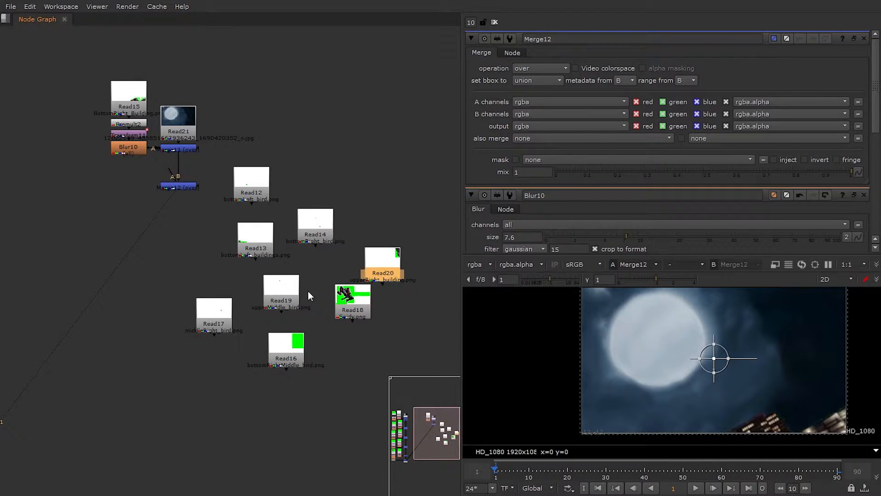
left_click(214, 317)
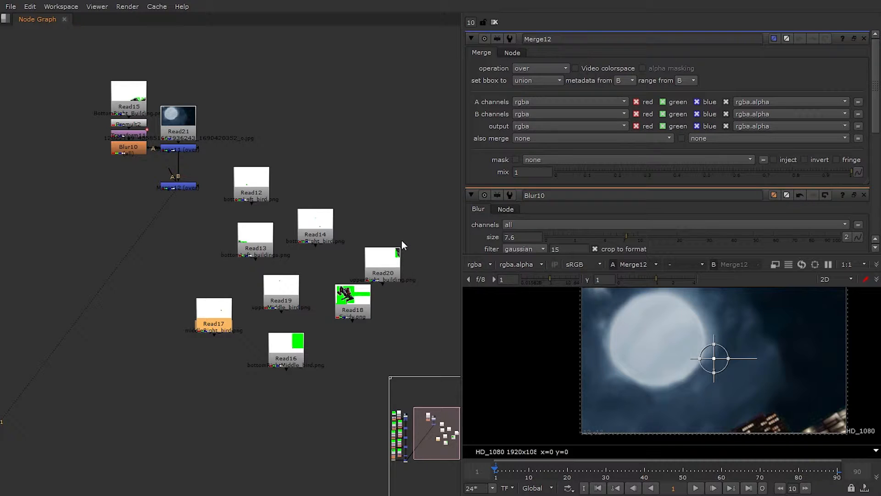
left_click_drag(83, 71, 153, 172)
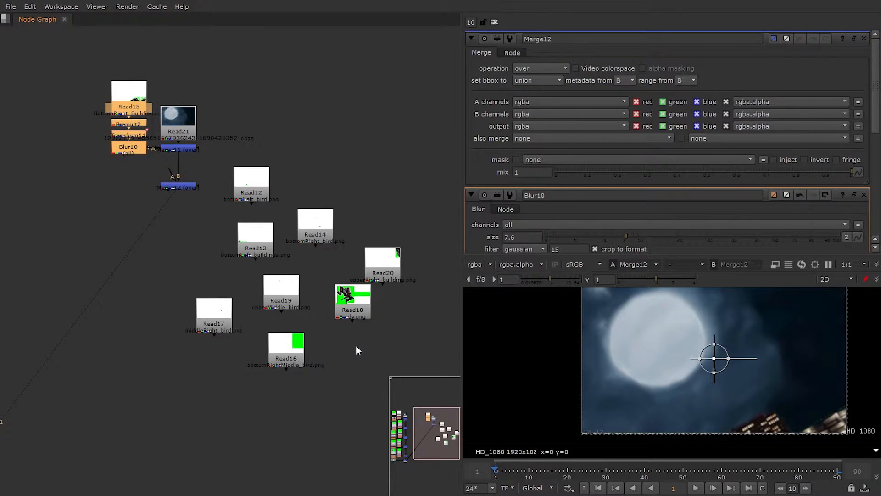
left_click(361, 355)
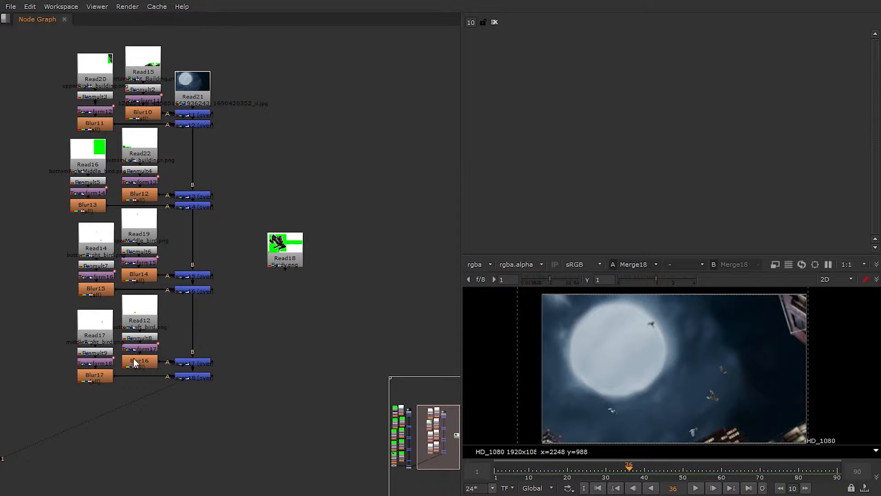
Step: Play back the moon composite with its buildings and birds in a maximized viewer, and restore the normal layout
left_click_drag(296, 252, 250, 199)
middle_click_drag(228, 262, 236, 279)
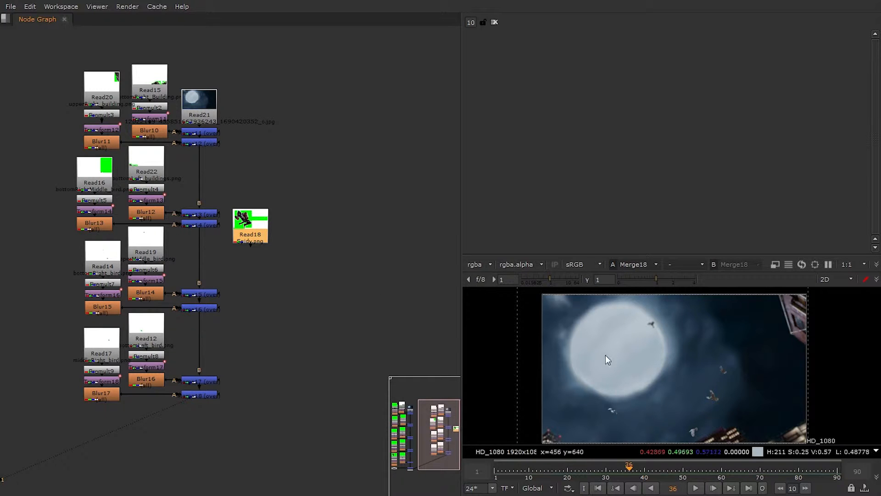
key("space")
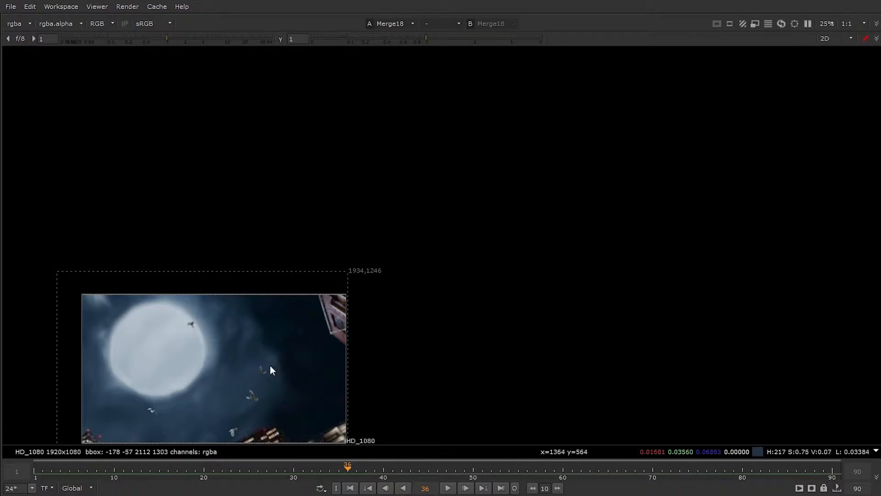
middle_click_drag(275, 364, 276, 351)
key("f")
left_click(448, 488)
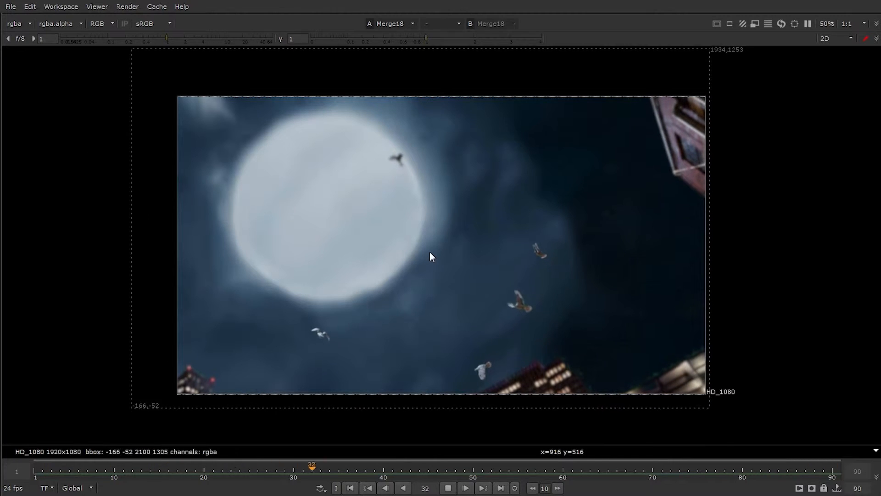
left_click(450, 488)
key("space")
left_click(381, 269)
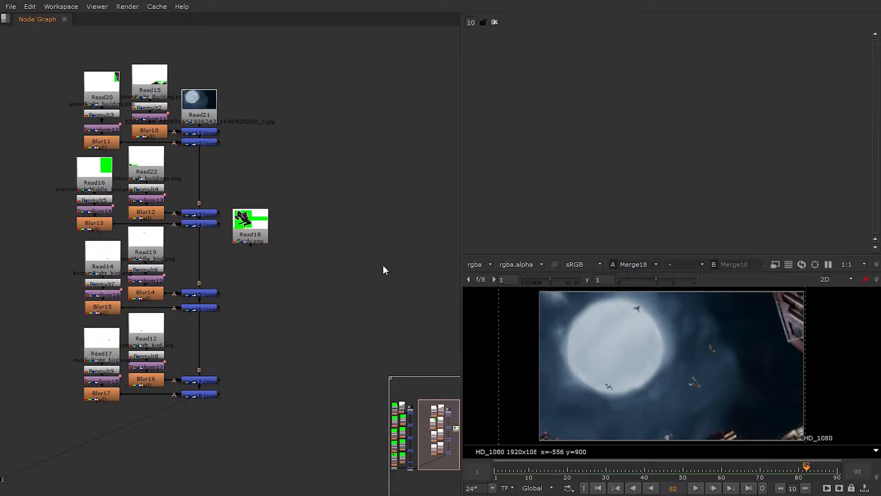
Step: Move the Spidy.png Read node away from the merge tree, add a Premult node to it, and view the result
left_click_drag(245, 223, 307, 218)
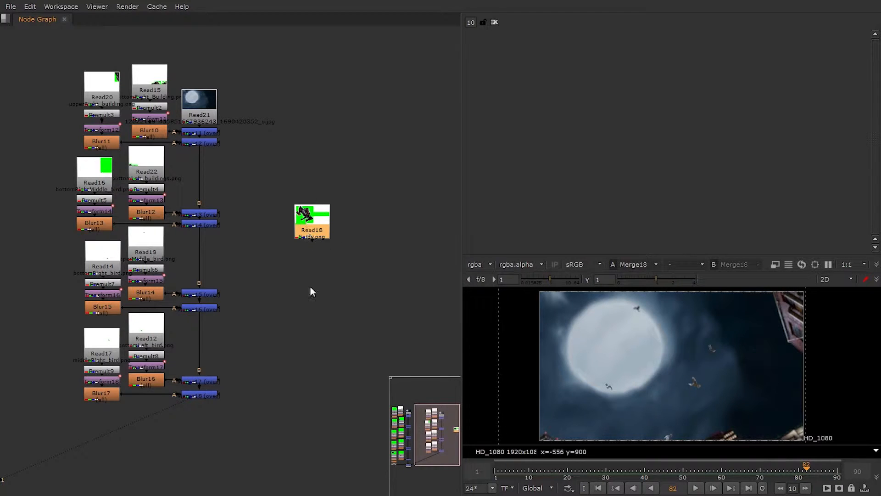
key("Tab")
type("pre")
key("Return")
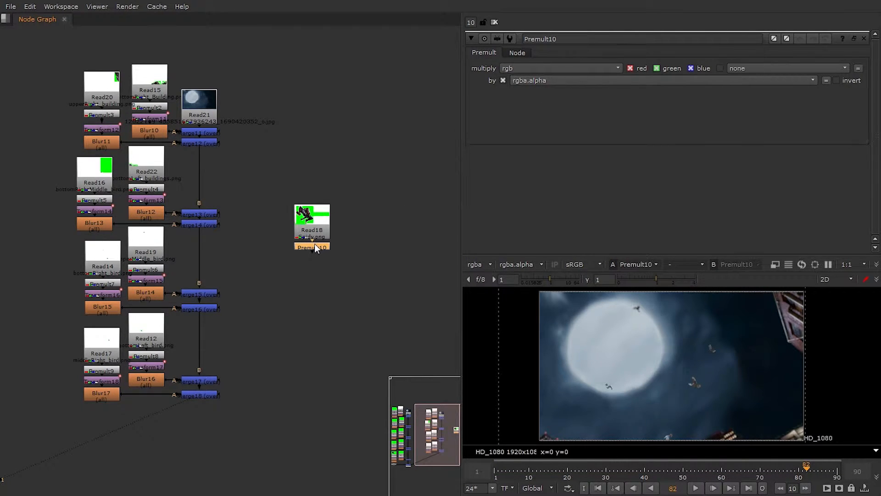
key("1")
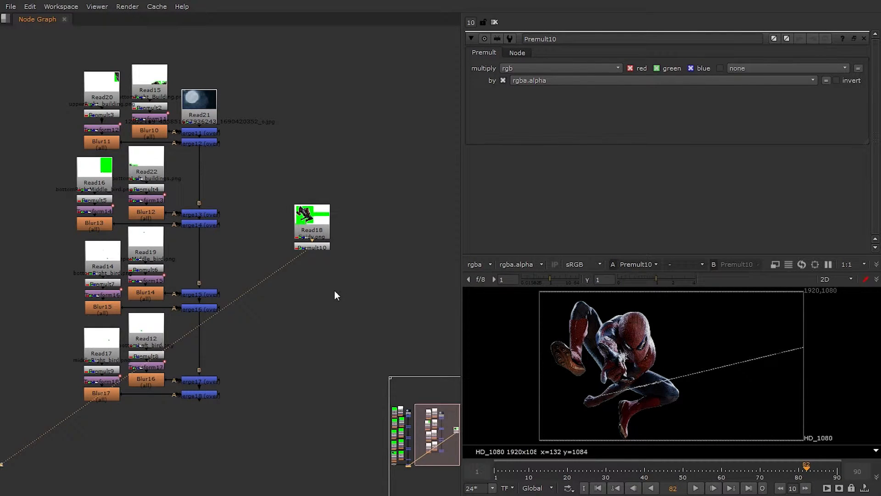
Step: Inspect the Spidy Premult node's channel indicators and display its alpha channel in the viewer
left_click(306, 248)
scroll(309, 240, "up", 6)
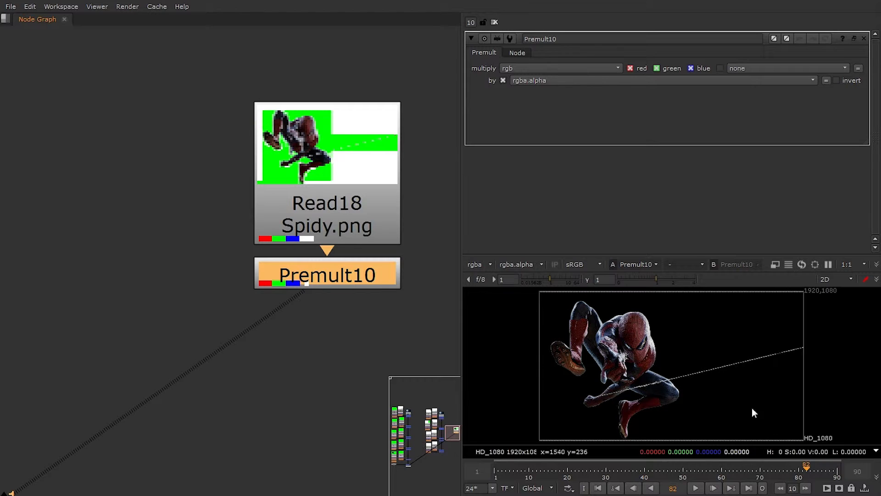
scroll(310, 229, "down", 4)
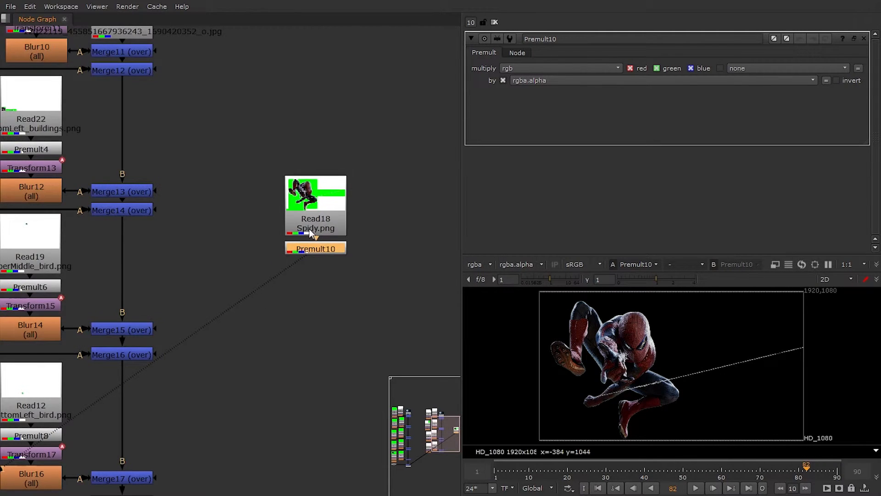
scroll(332, 214, "down", 3)
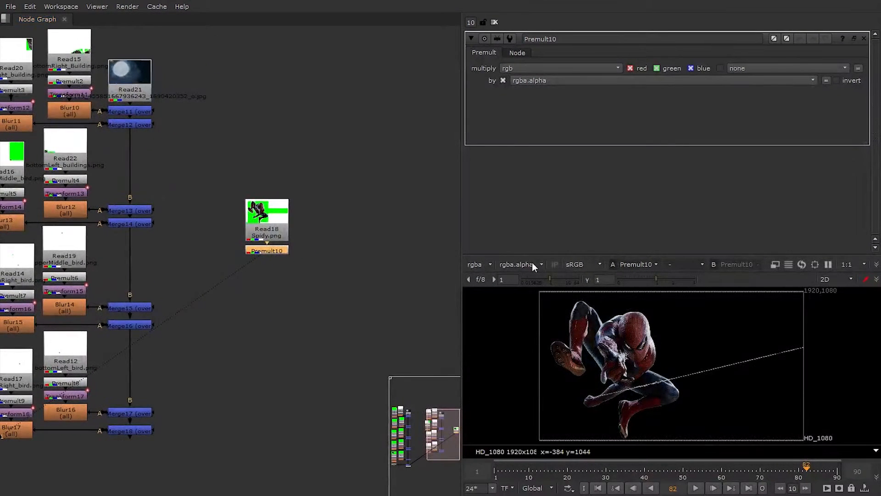
left_click(532, 265)
left_click(576, 265)
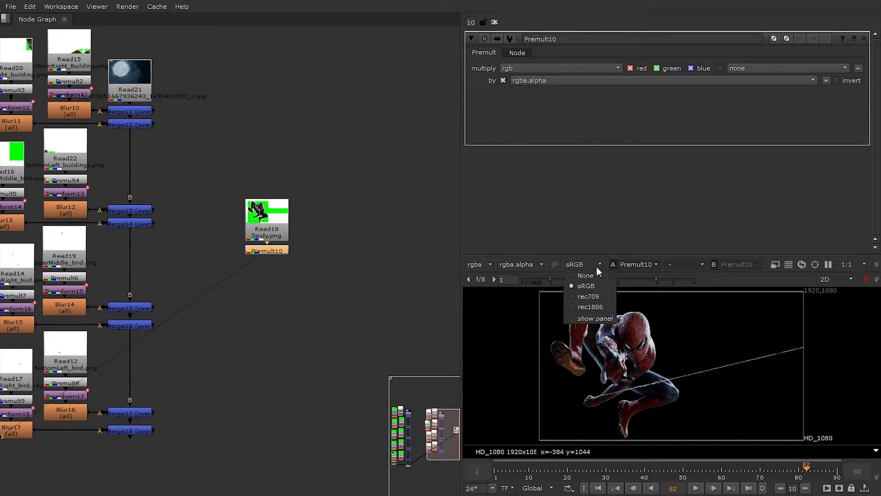
left_click(482, 264)
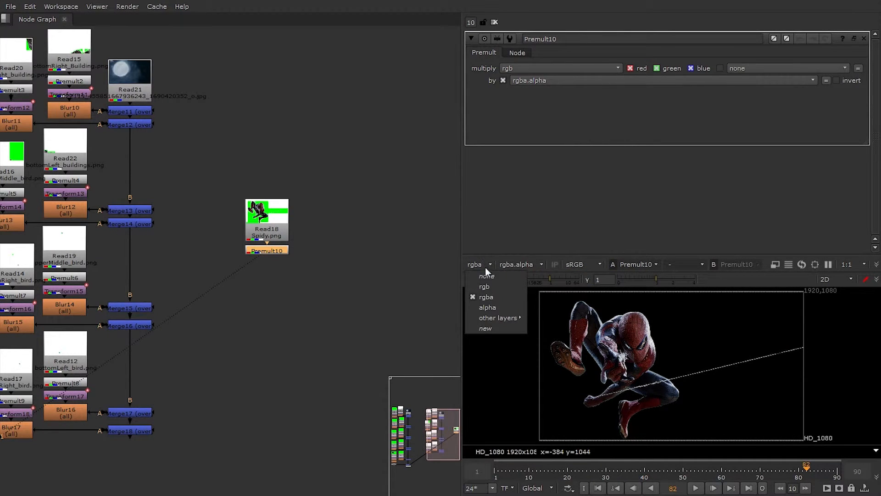
left_click(490, 305)
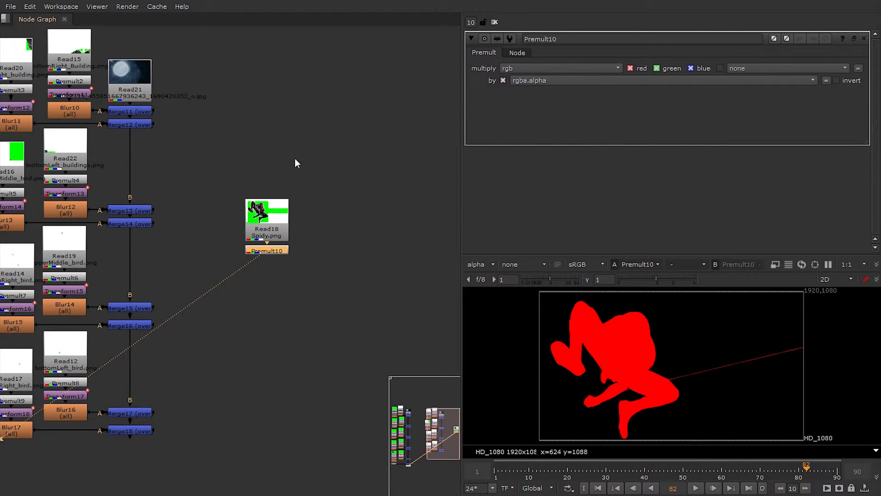
Step: Compare the viewer's individual channel choices for the Spidy Premult, and return the displayed channels to rgb
scroll(259, 265, "up", 6)
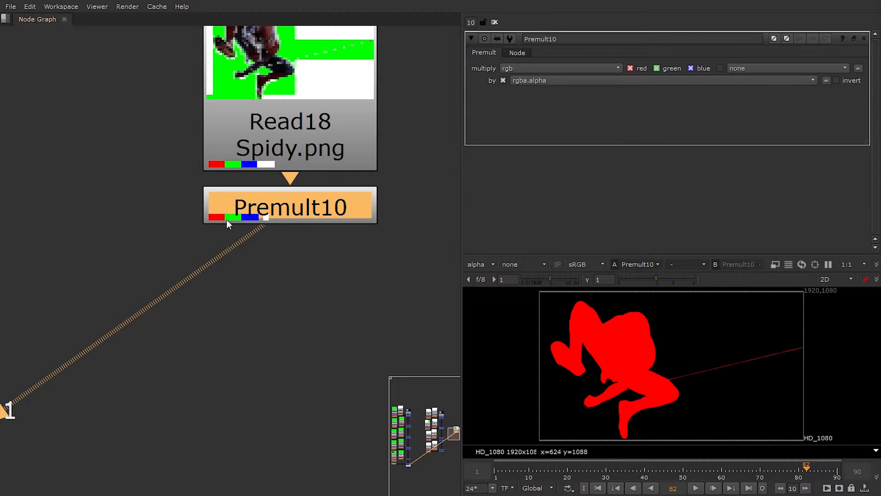
left_click(519, 264)
left_click(541, 318)
left_click(519, 265)
left_click(530, 285)
left_click(530, 266)
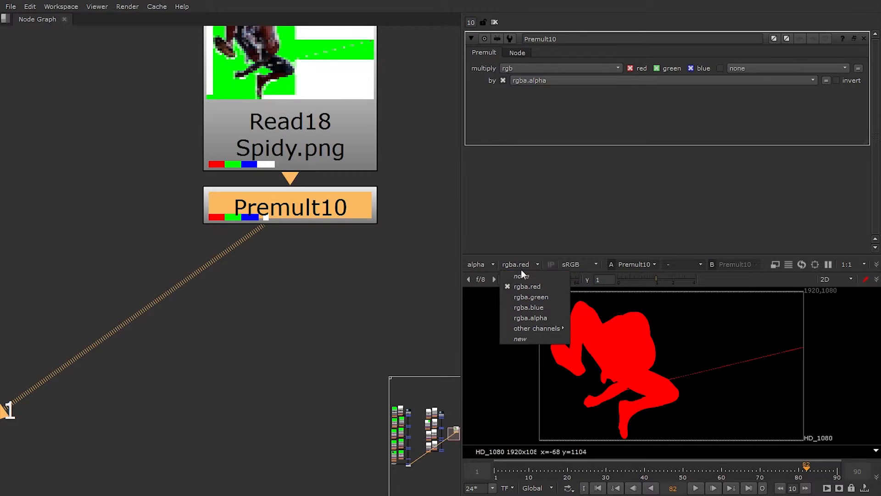
left_click(491, 261)
left_click(492, 288)
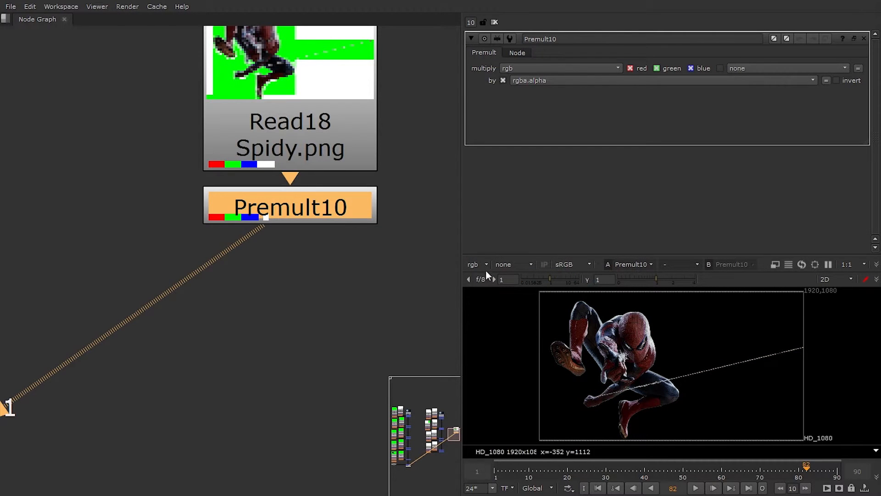
Step: Add a Transform node below the Spidy image's Premult node
scroll(322, 244, "down", 6)
scroll(317, 248, "up", 3)
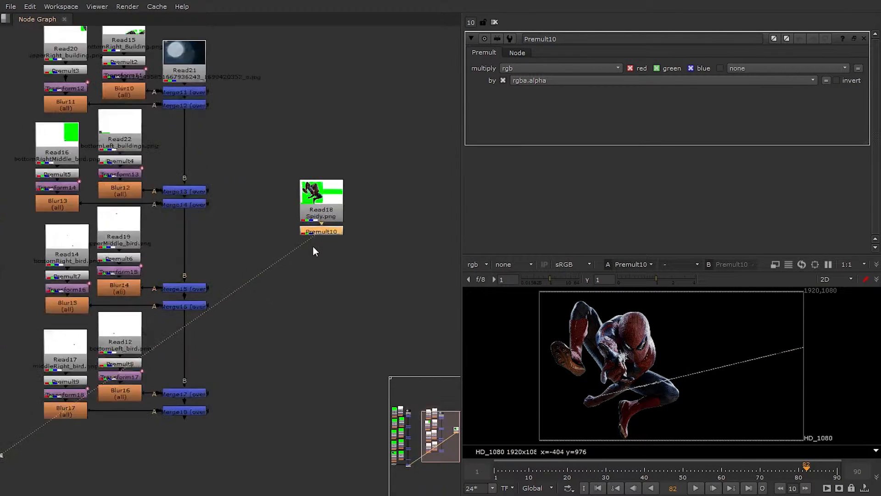
middle_click_drag(334, 291, 332, 268)
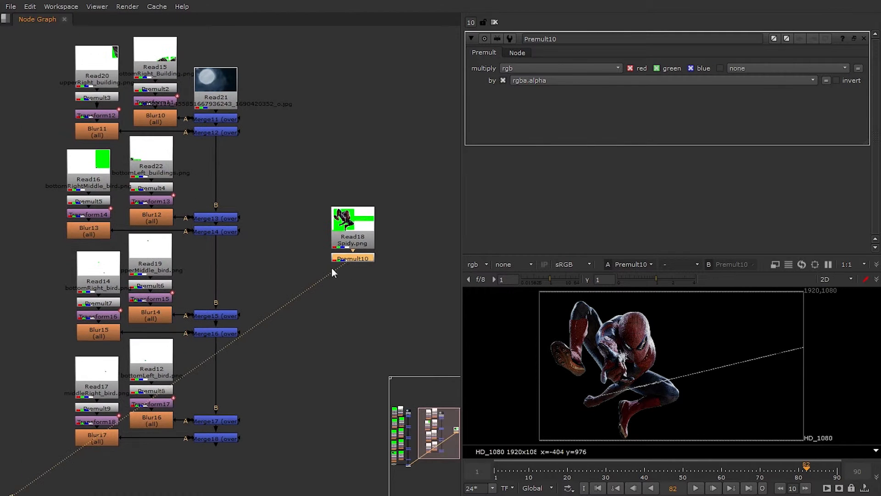
key("Tab")
type("Transform")
key("Return")
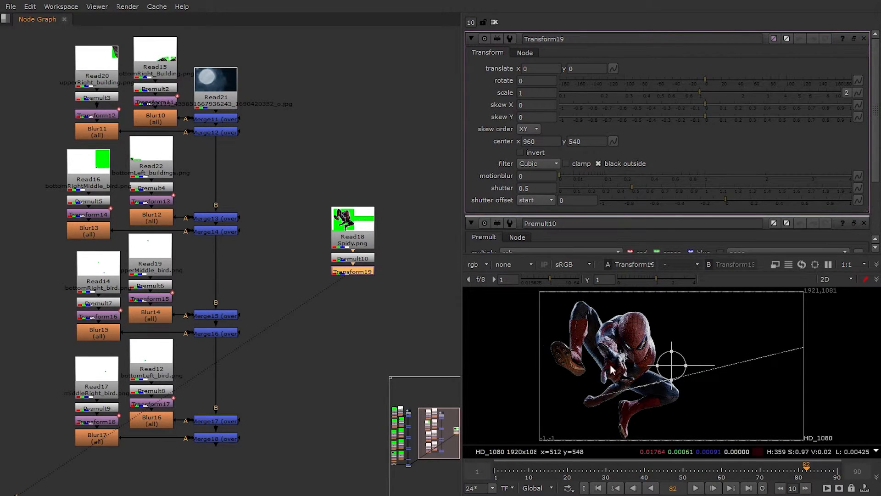
Step: Check the translate settings on the upper-middle bird's and lower-left building's Transforms, and clear all properties panels
left_click(306, 351)
left_click(161, 299)
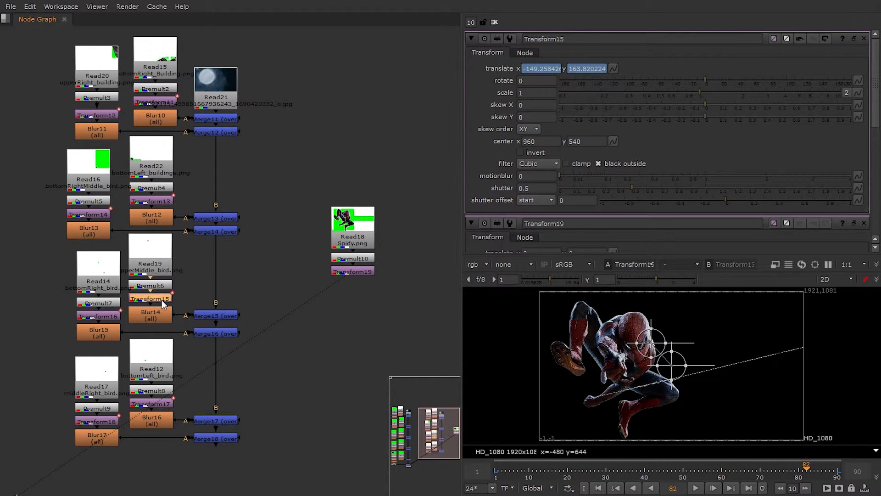
left_click(147, 201)
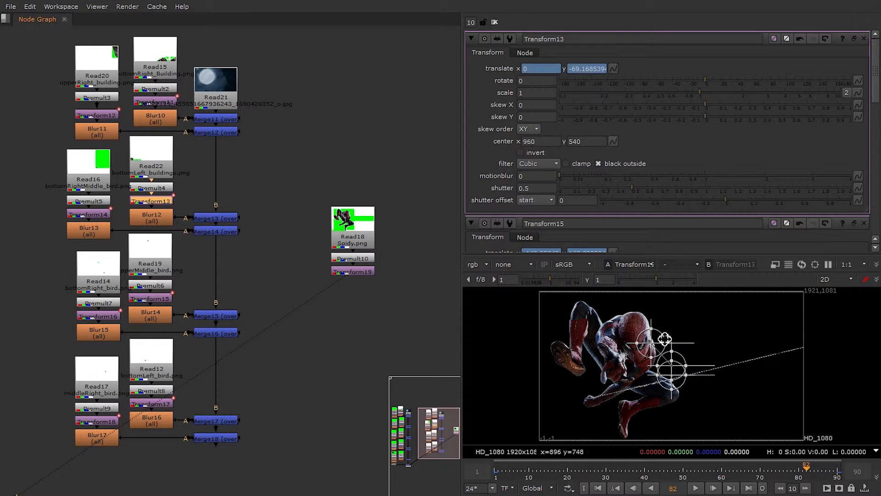
left_click(496, 22)
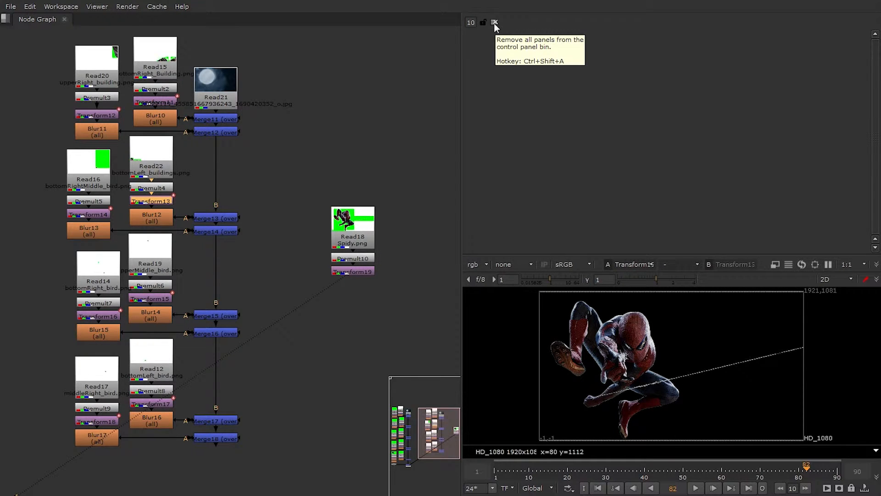
Step: Reopen the Spidy Transform and set a translate keyframe at x 0, y 0 on frame 1
double_click(367, 271)
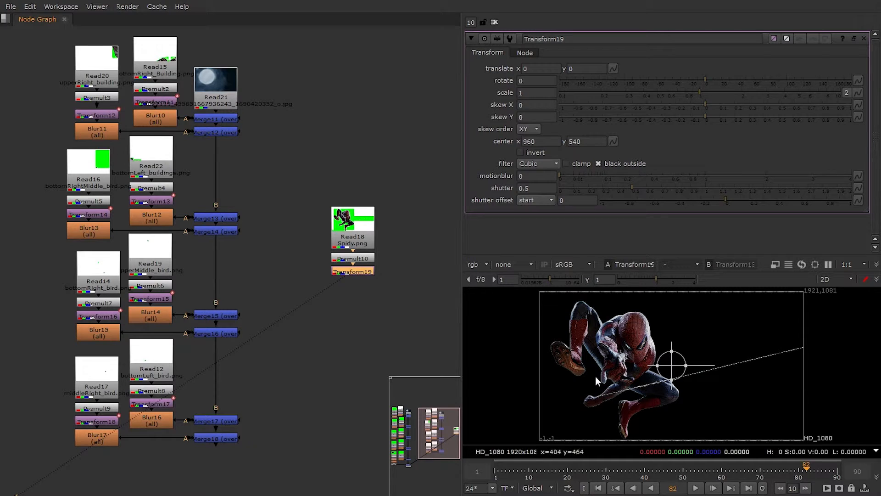
left_click(496, 472)
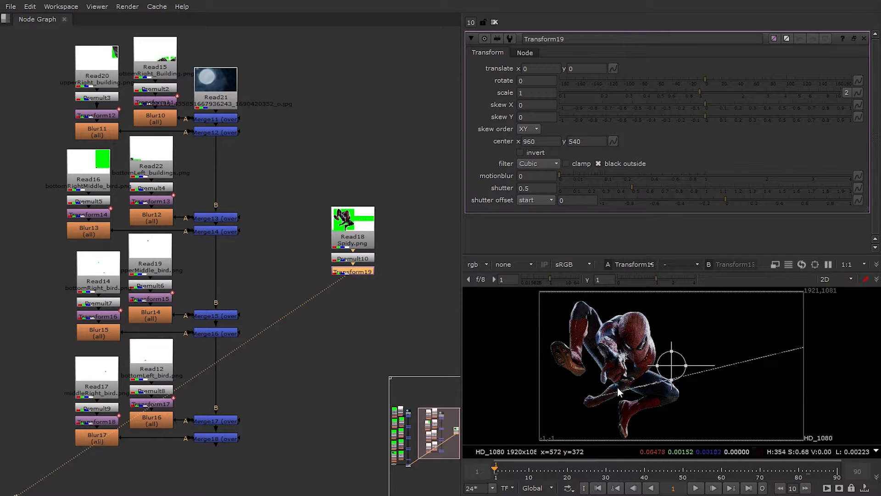
left_click(616, 69)
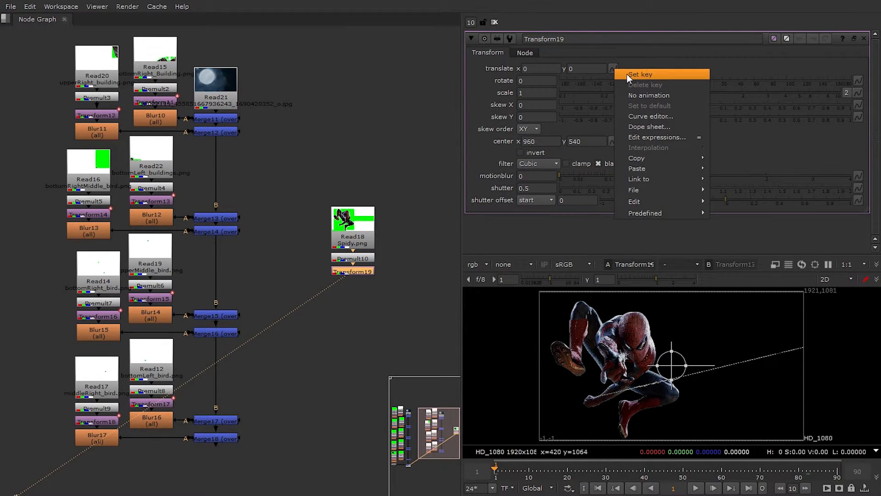
left_click(627, 74)
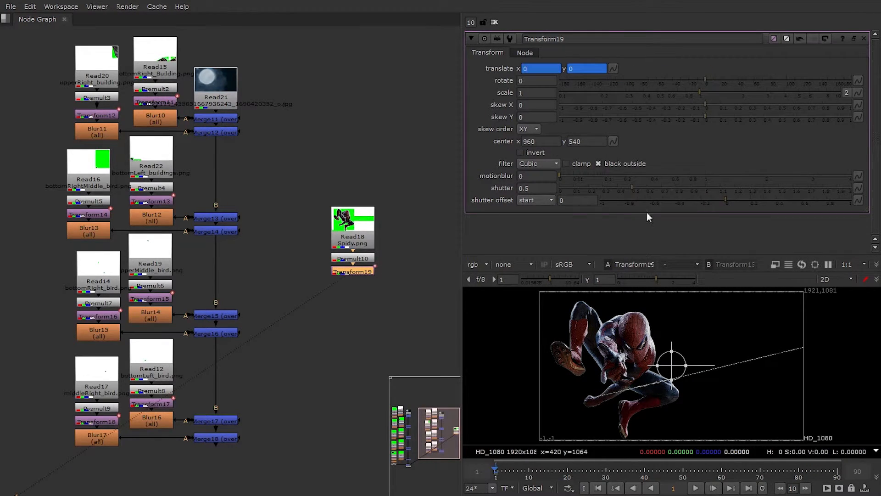
Step: On frame 90, move Spider-Man up and right to translate x 672, y 136, and play back the animation
left_click(837, 473)
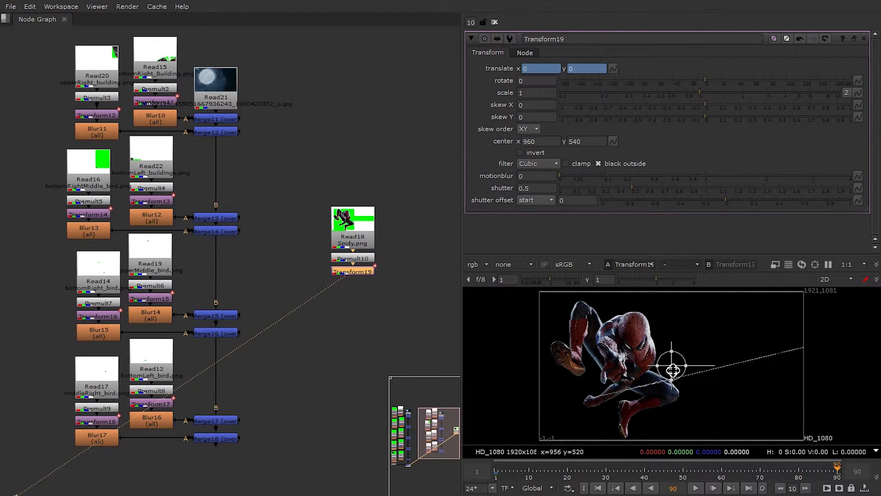
left_click_drag(673, 370, 764, 348)
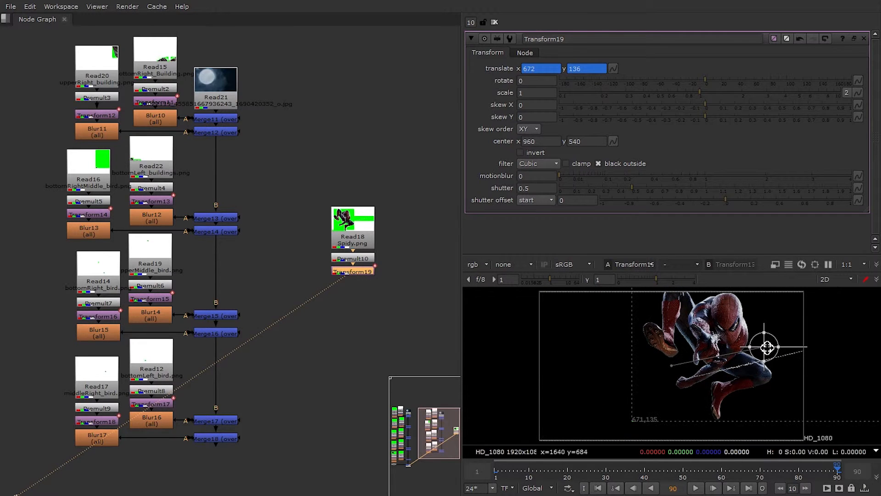
left_click(696, 487)
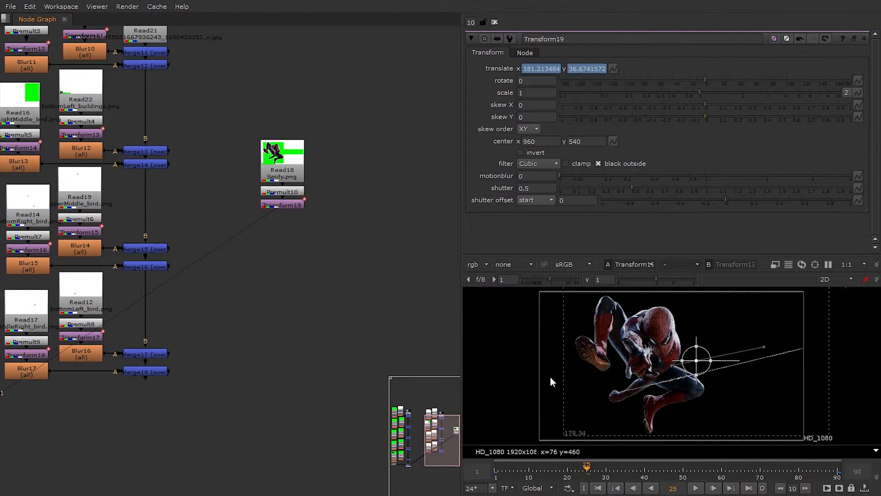
Step: Add a MotionBlur2D node below the Spidy Transform, with its 2D transform input connected to that Transform
left_click(285, 204)
key("Tab")
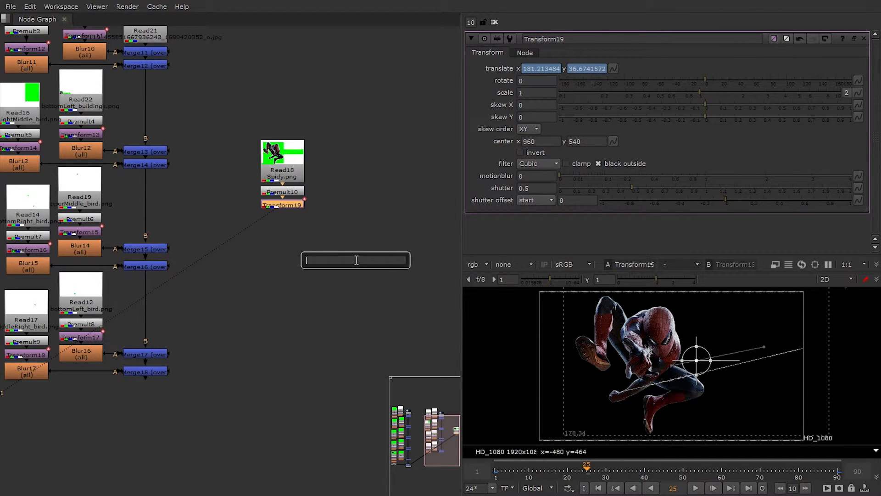
type("motionblur2d")
key("Return")
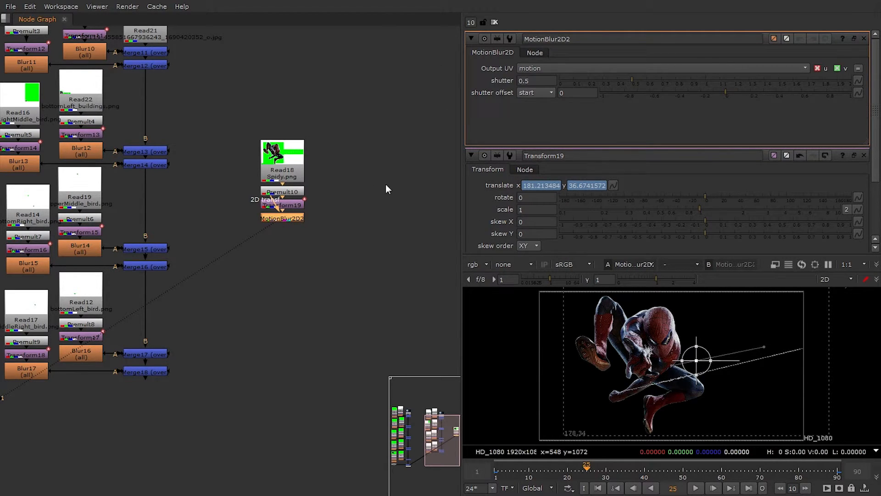
Step: Add a VectorBlur node below the Spidy chain's MotionBlur2D node
key("Tab")
type("vector")
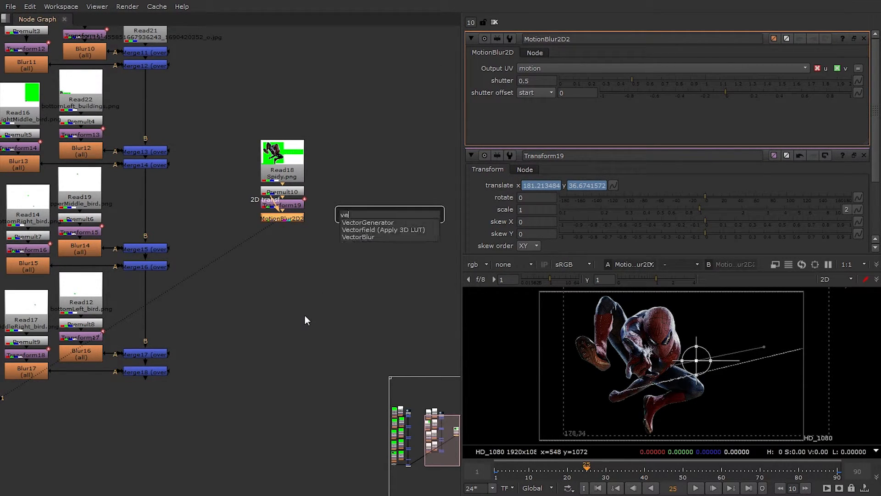
key("Down")
key("Down")
key("Down")
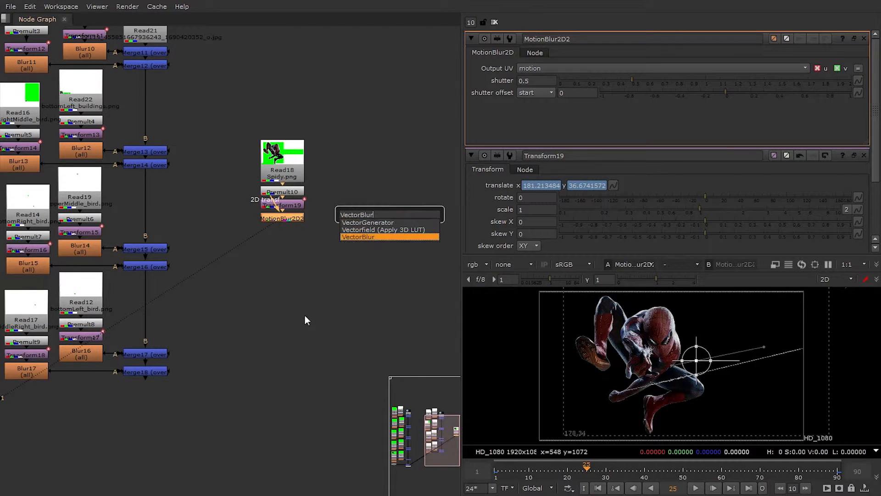
key("Return")
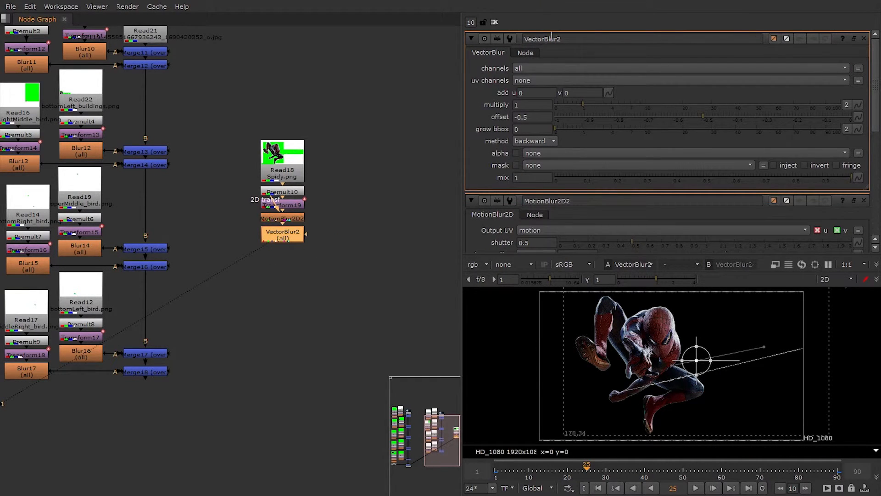
Step: Review the VectorBlur settings on the finished Spider-Man chain in the other node tree, and return to the Spidy chain
scroll(625, 129, "down", 1)
scroll(625, 129, "up", 1)
middle_click_drag(260, 265, 551, 210)
middle_click_drag(200, 290, 320, 253)
double_click(117, 371)
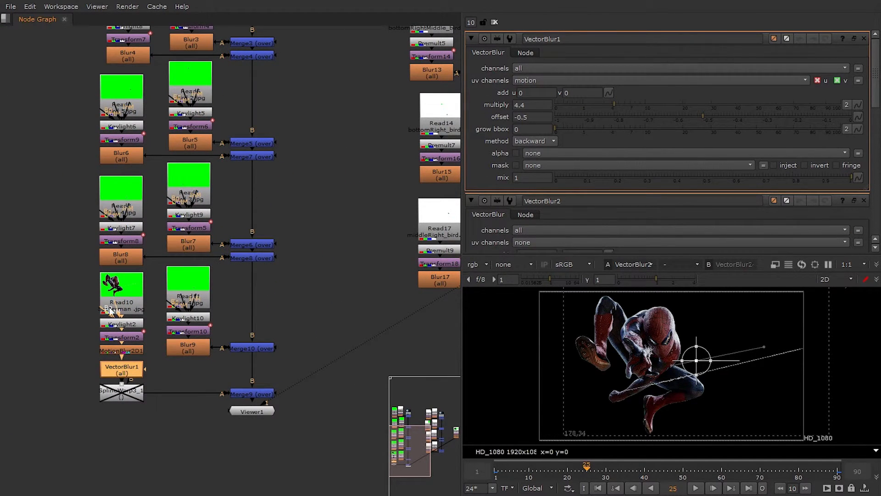
middle_click_drag(344, 263, 124, 258)
middle_click_drag(364, 223, 170, 293)
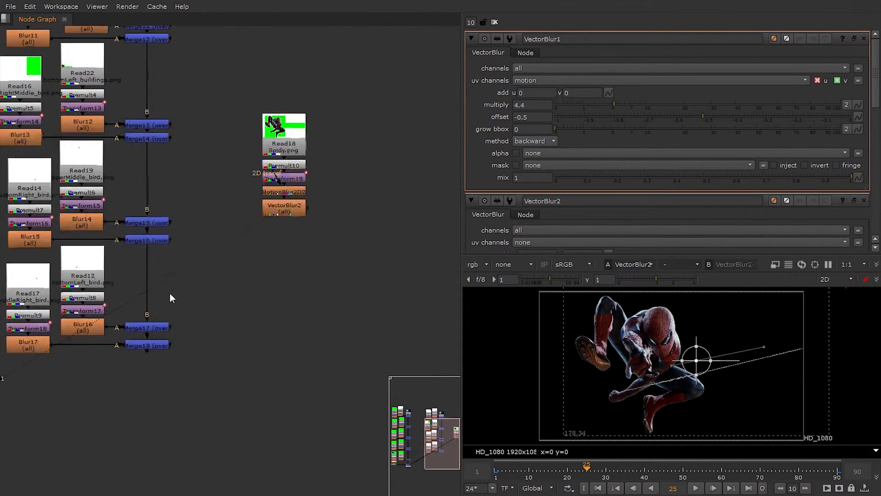
Step: Clear the properties panels, set the Spidy VectorBlur's multiply to 6.1, and play back the motion
left_click(494, 23)
double_click(299, 206)
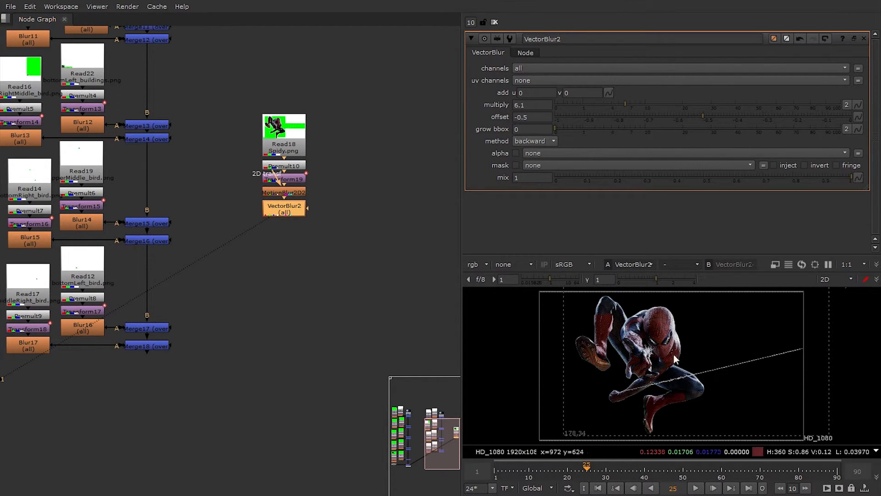
left_click(694, 489)
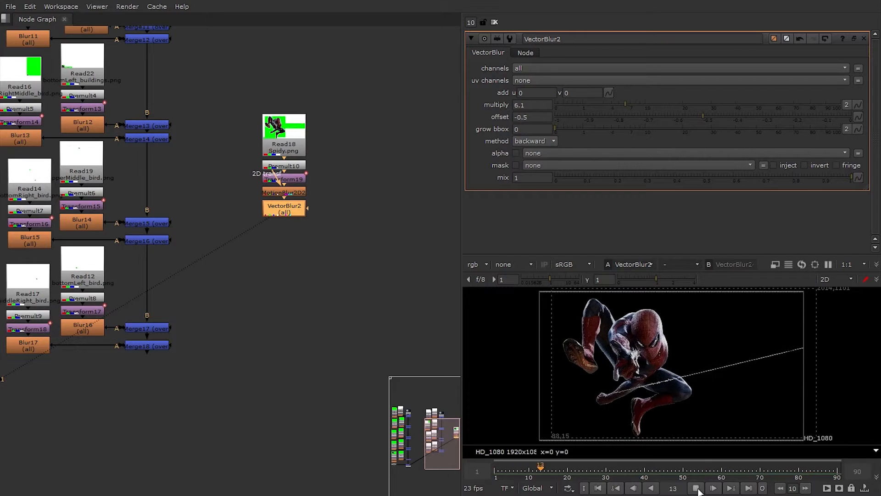
Step: Set the Spidy VectorBlur's uv channels to motion and play back the blurred movement
left_click(183, 345)
left_click(551, 78)
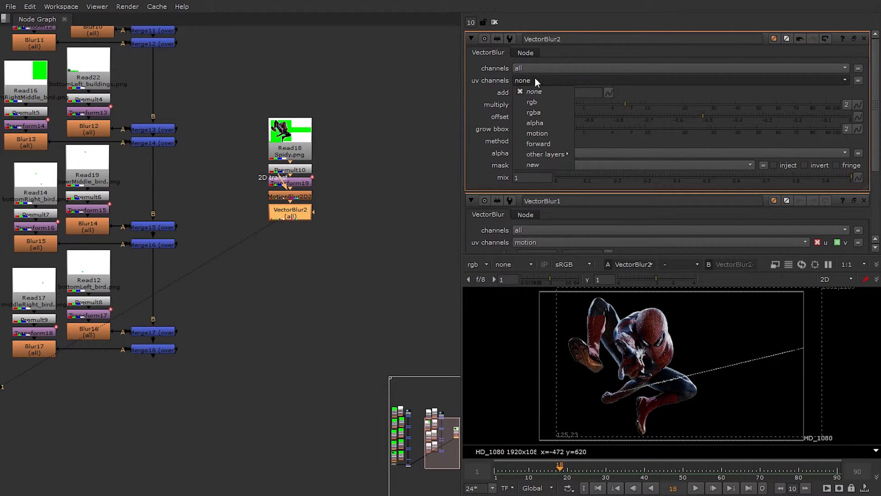
left_click(544, 133)
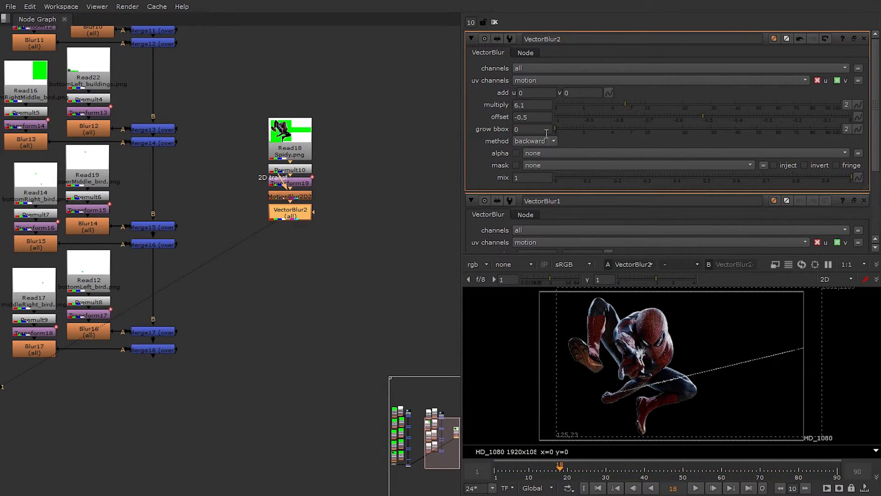
left_click(696, 490)
middle_click_drag(288, 391, 319, 362)
Step: Play back the Spidy motion while testing a VectorBlur mix of about 0.234, and restore the mix to 1
left_click(694, 489)
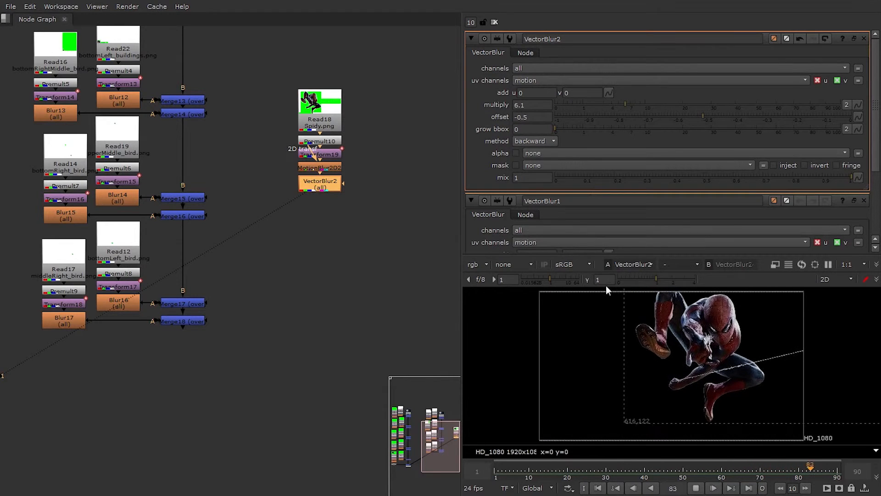
left_click(637, 182)
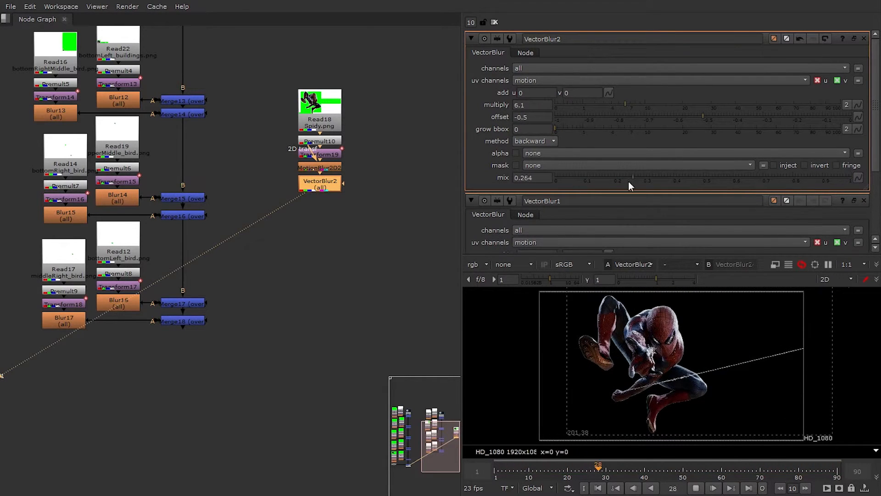
left_click_drag(638, 181, 624, 181)
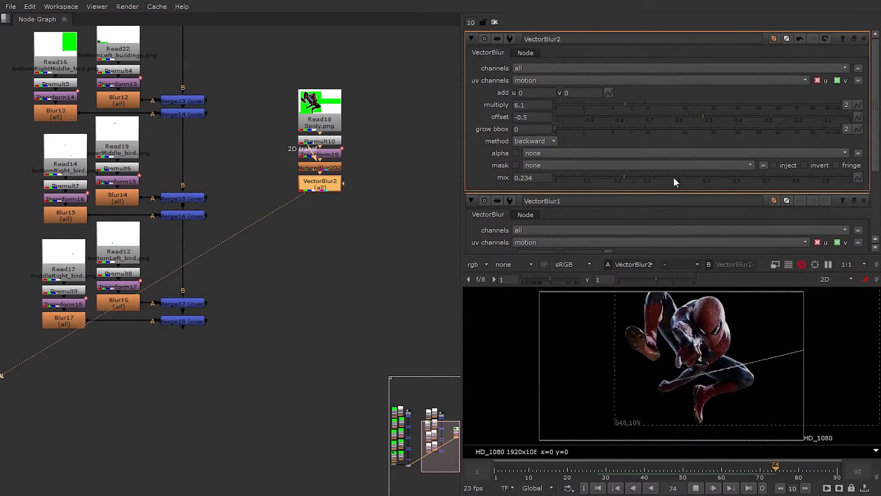
left_click_drag(719, 174, 876, 171)
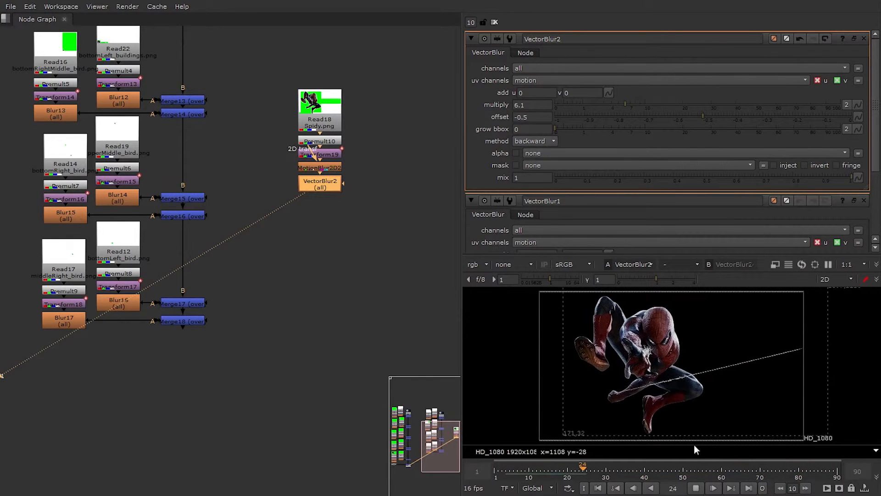
left_click(696, 488)
Step: Move the whole Spidy node chain beneath the bird layers, beside the main merge column
left_click_drag(251, 69, 443, 257)
left_click_drag(329, 95, 124, 330)
left_click(160, 348)
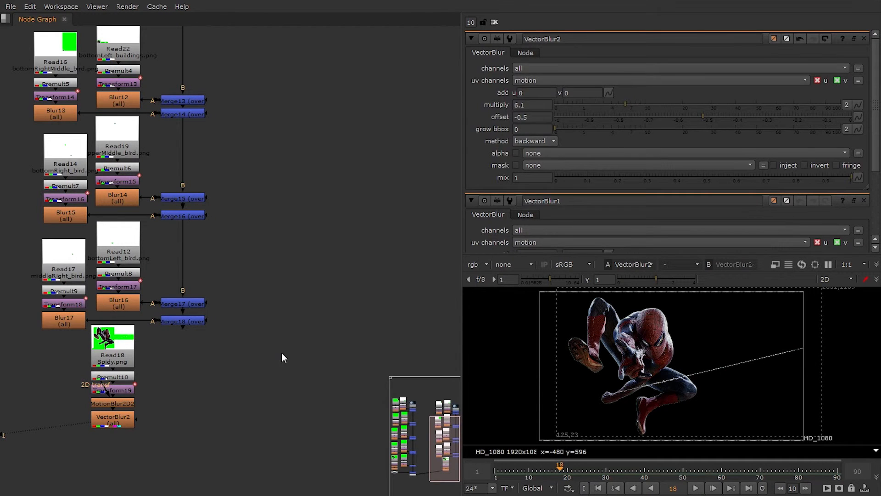
Step: Merge the Spidy VectorBlur output over the last bird merge with a new Merge node aligned under the merge column
key("m")
left_click_drag(274, 352, 177, 403)
left_click_drag(195, 328, 186, 323)
left_click_drag(123, 425, 121, 423)
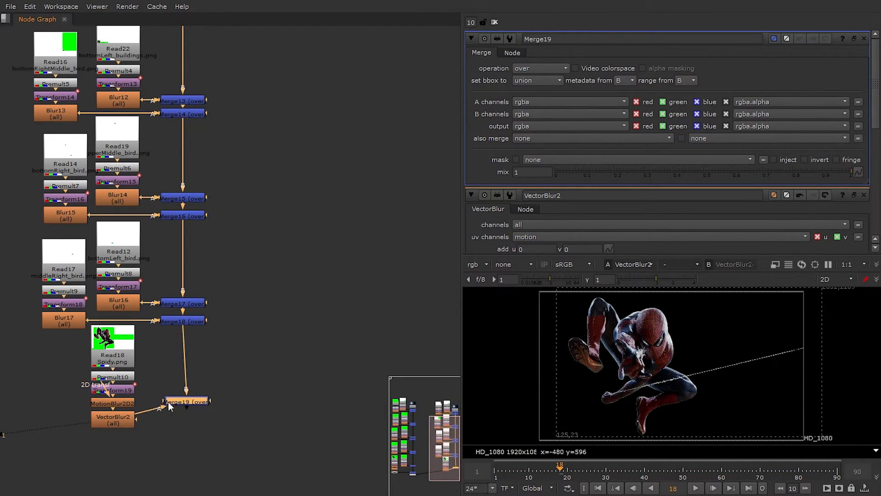
left_click_drag(168, 401, 175, 417)
left_click(189, 332)
middle_click_drag(189, 332, 223, 349)
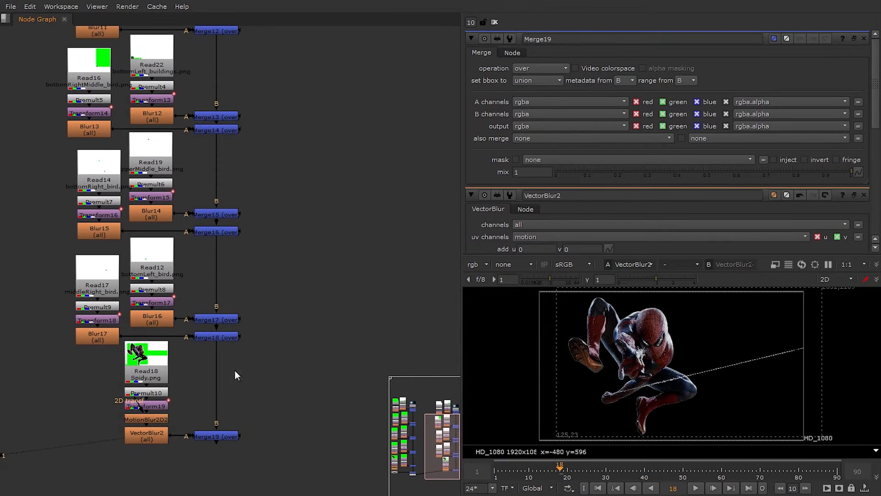
Step: Show the new Spidy merge's output in the viewer and move the Viewer node directly beneath that merge
left_click(225, 435)
key("1")
mouse_move(257, 394)
middle_mouse_down()
mouse_move(231, 365)
mouse_move(261, 389)
middle_mouse_up()
middle_click_drag(259, 234, 258, 381)
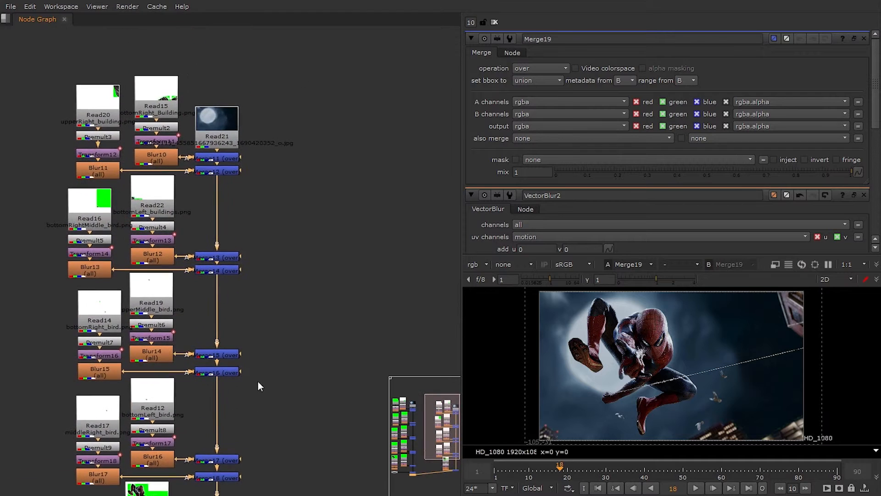
key("f")
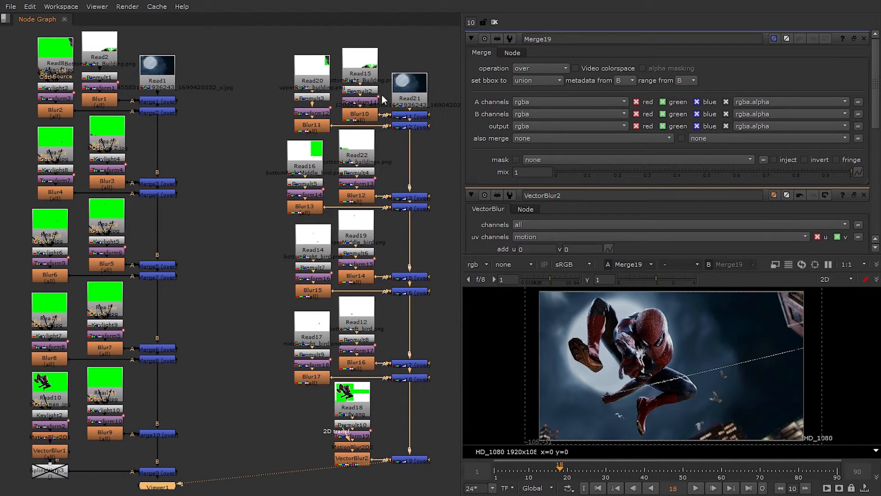
left_click(105, 158)
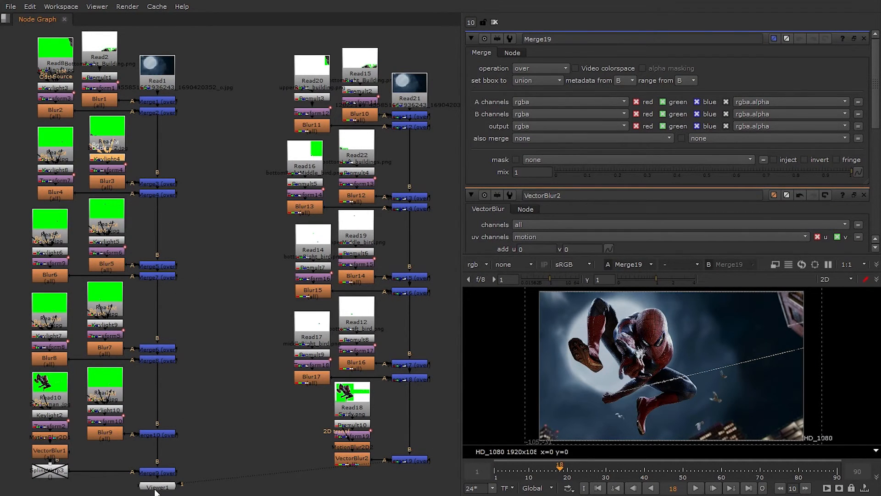
left_click_drag(155, 489, 326, 487)
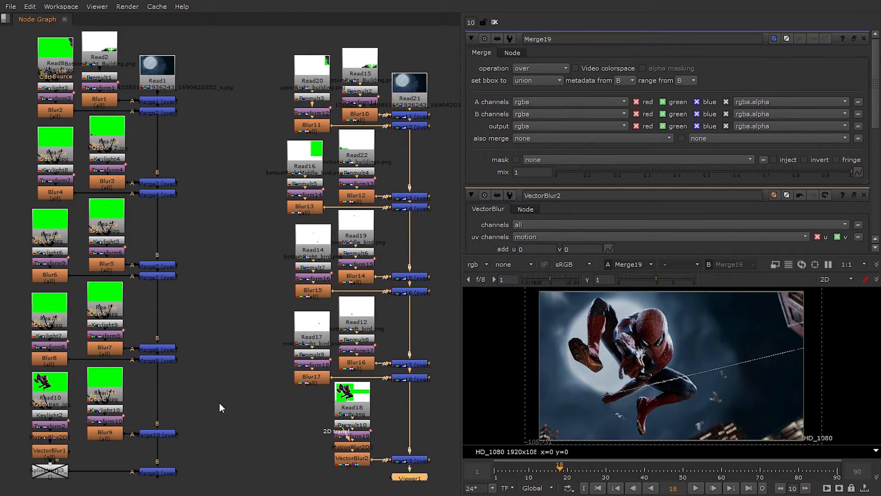
Step: Compare the Keylight nodes in the original tree with the Premult nodes used throughout the new tree
left_click(231, 368)
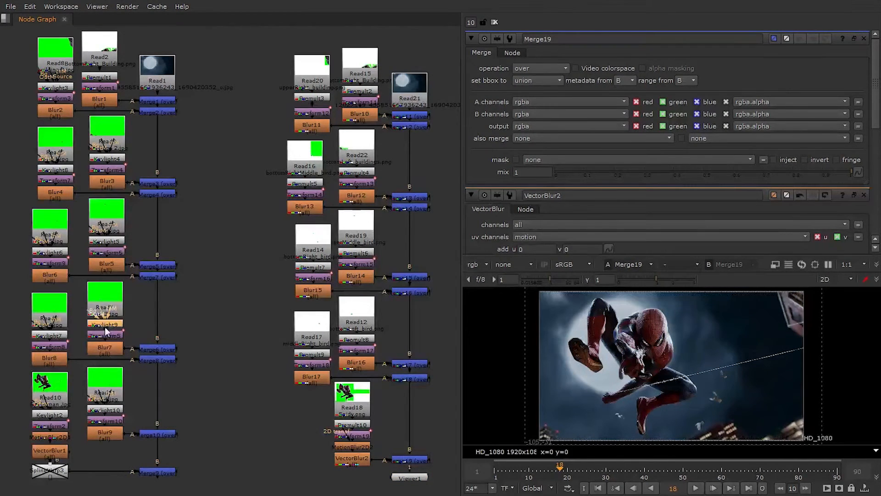
left_click(112, 238)
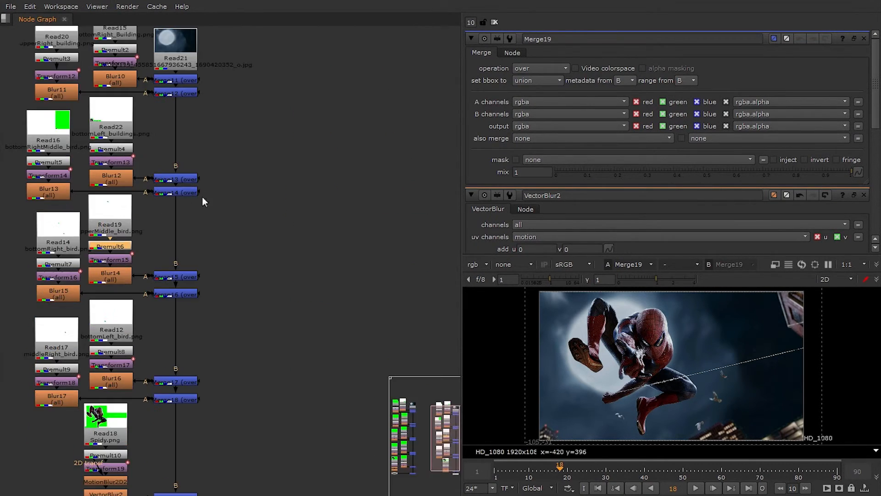
mouse_move(173, 81)
middle_mouse_down()
mouse_move(180, 178)
mouse_move(181, 90)
middle_mouse_up()
middle_click_drag(233, 303, 235, 345)
left_click(266, 244)
middle_click_drag(261, 263, 260, 168)
middle_click_drag(267, 256, 258, 185)
mouse_move(261, 154)
middle_mouse_down()
mouse_move(267, 221)
mouse_move(260, 207)
middle_mouse_up()
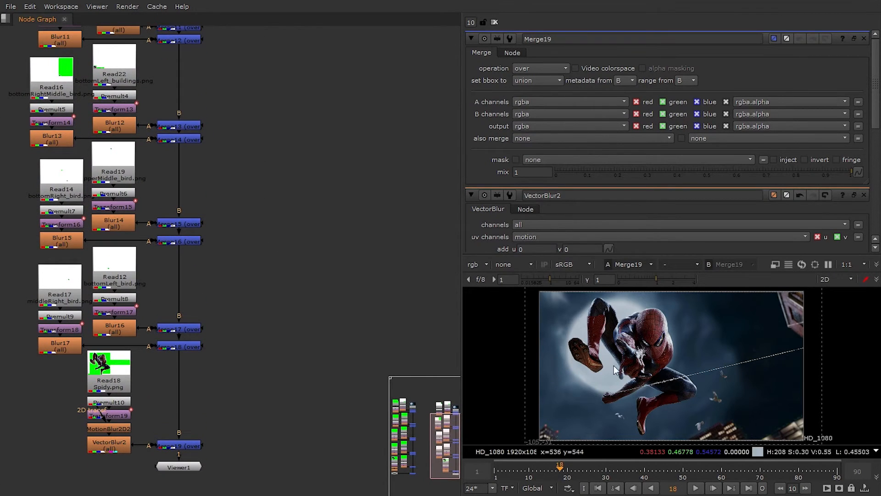
Step: Play back the complete composite in an enlarged viewer, stop it, and restore the normal layout
key("space")
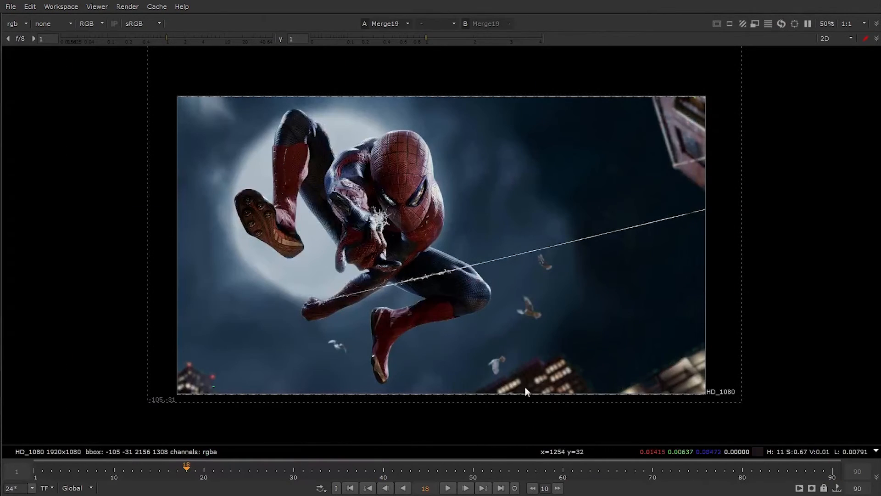
left_click(449, 488)
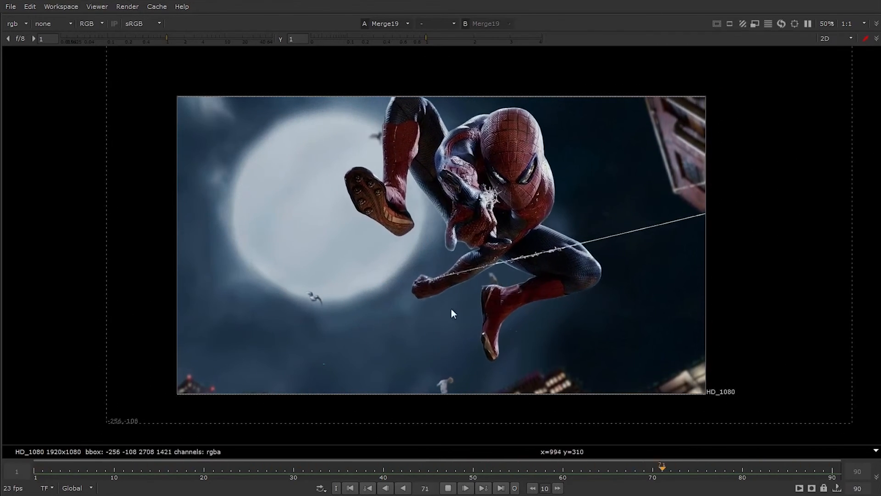
left_click(449, 488)
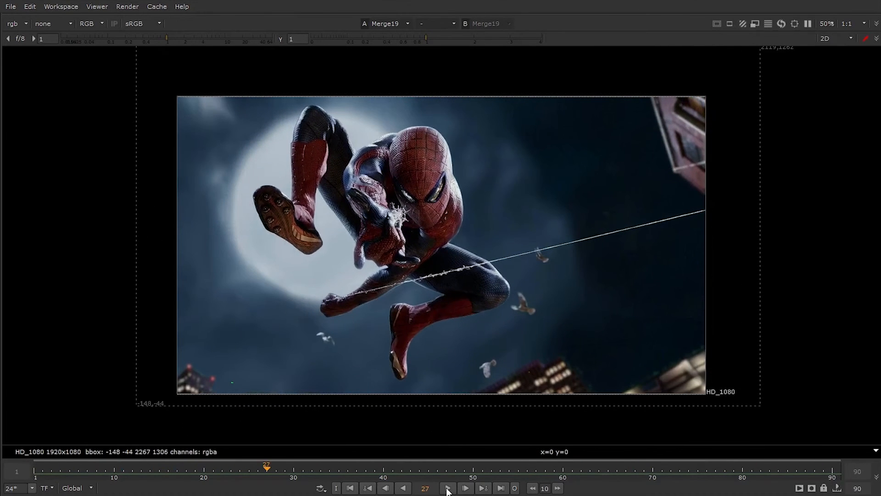
key("space")
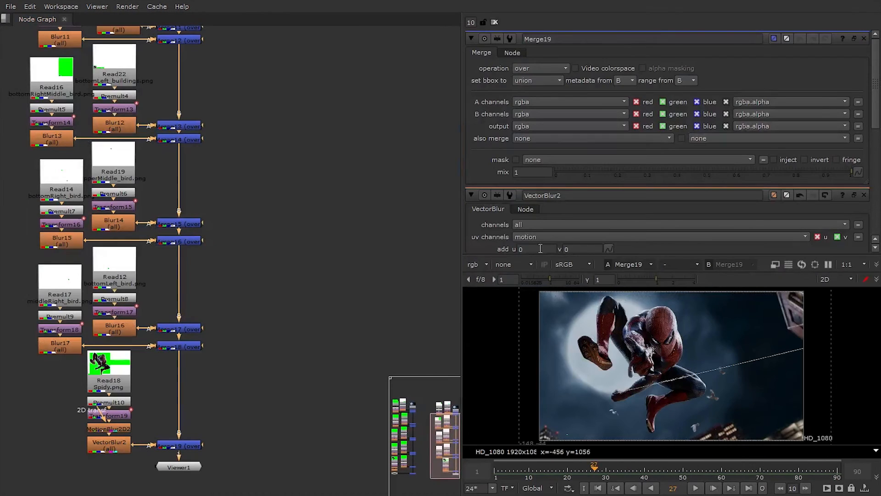
Step: Review the new node tree from the moon background down to the Spidy layer while replaying the composite
middle_click_drag(231, 135, 242, 232)
middle_click_drag(236, 301, 254, 181)
middle_click_drag(268, 122, 274, 239)
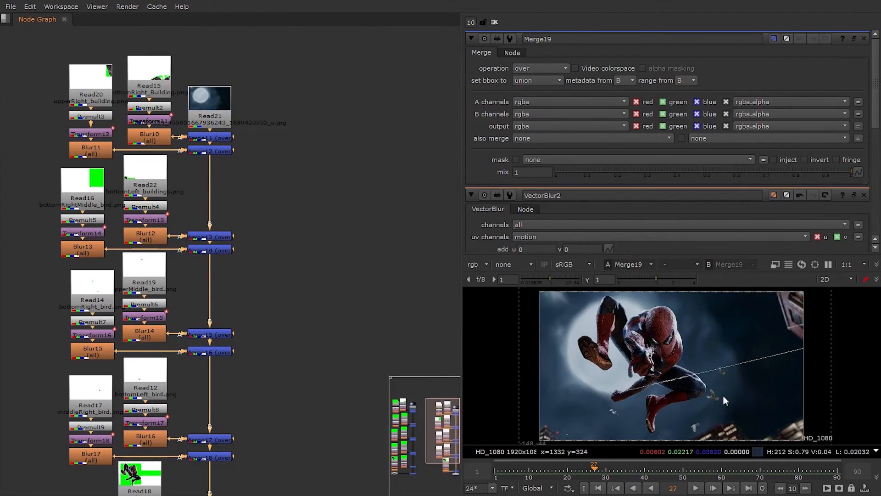
left_click(696, 488)
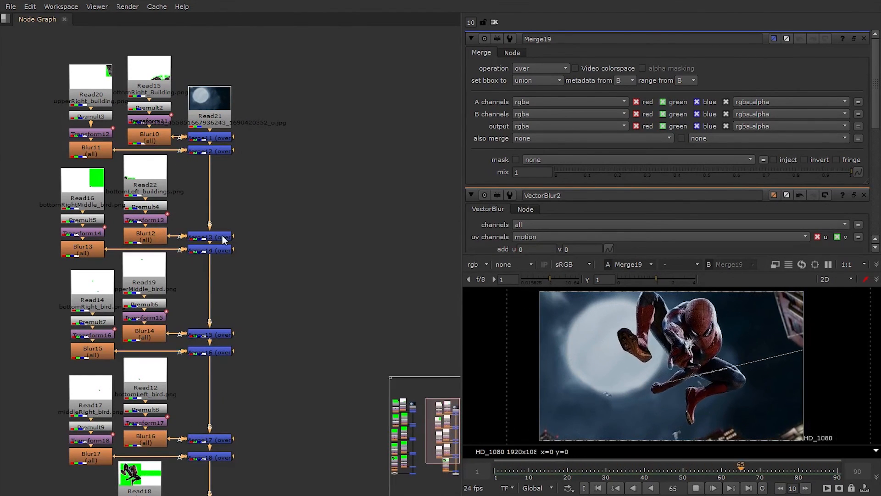
left_click(156, 211)
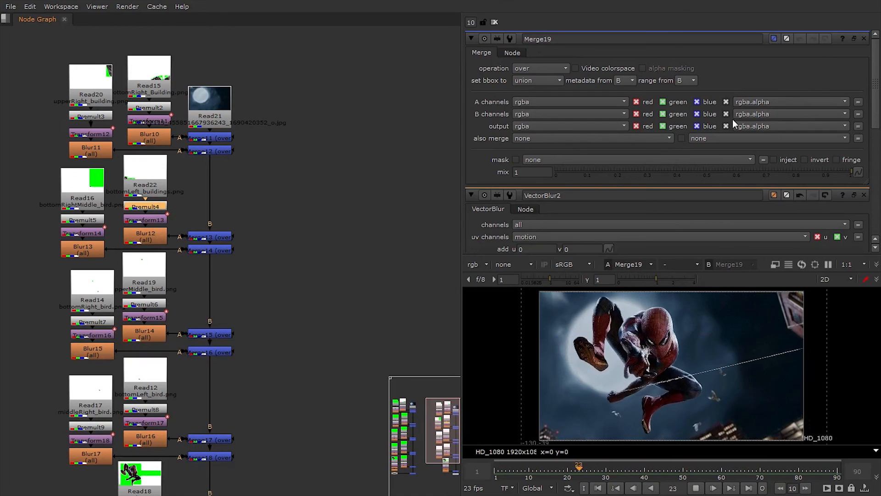